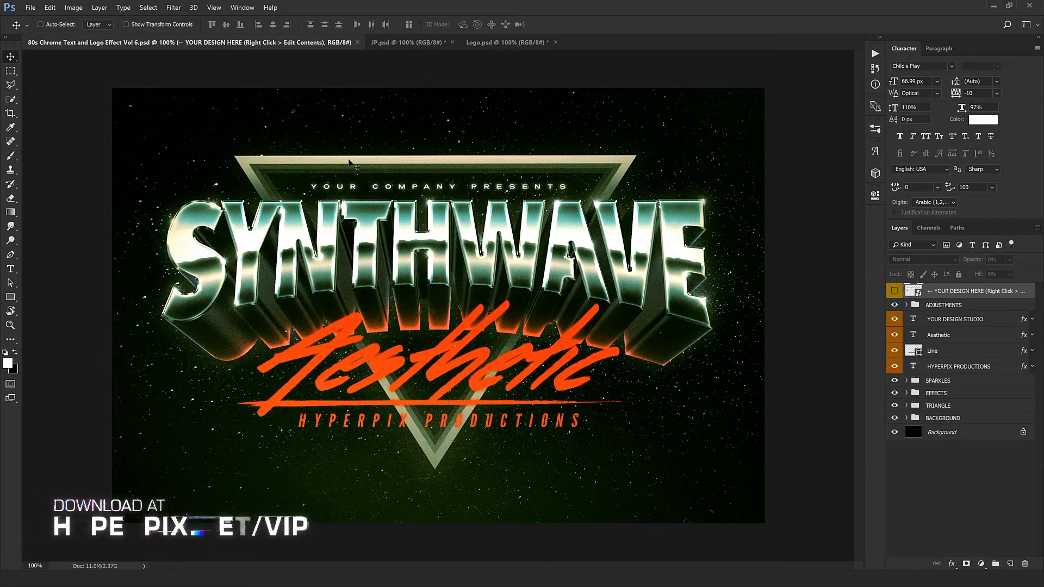
Step: View the JP.psd and Logo.psd example documents and return to the main 80s Chrome Text and Logo Effect template
click(405, 43)
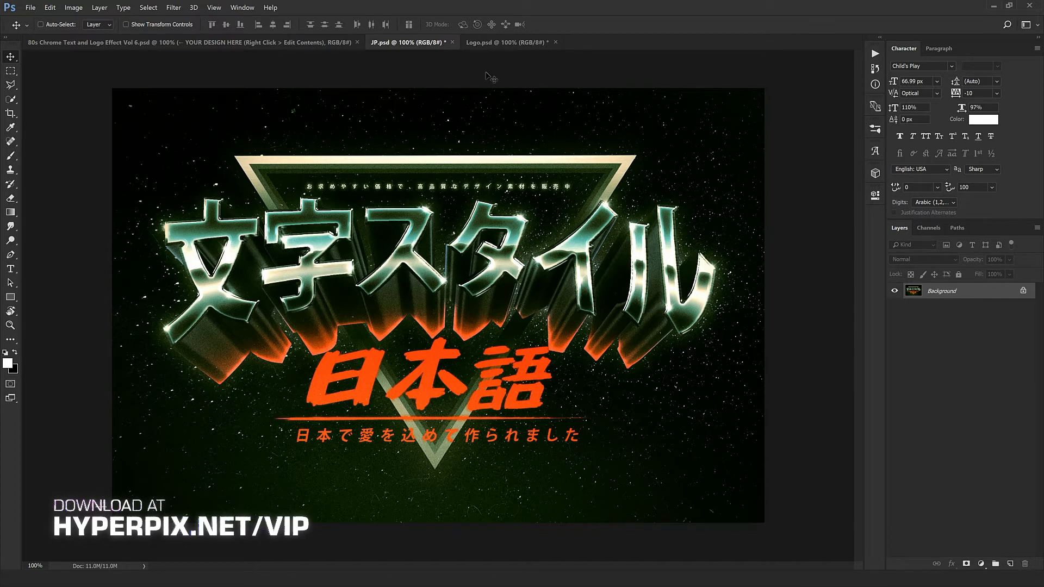
click(492, 42)
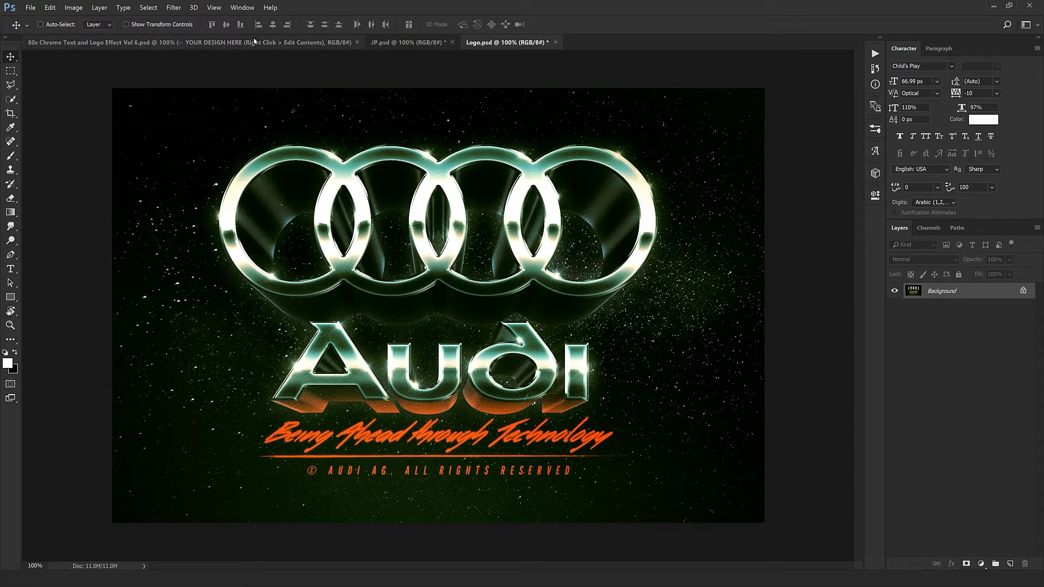
click(305, 42)
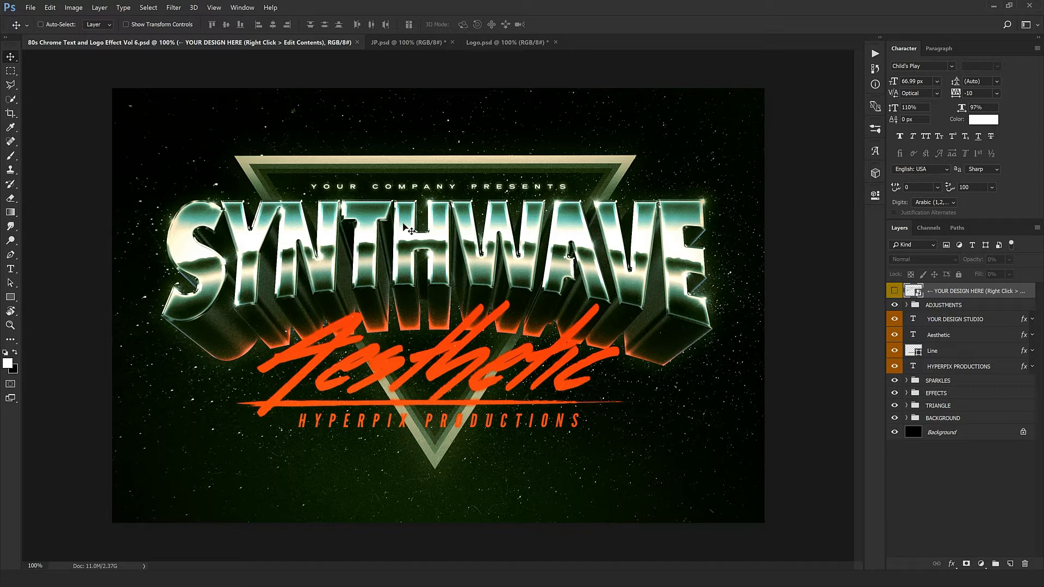
Step: Open the contents of the YOUR DESIGN HERE smart object and replace the SYNTHWAVE text with FLASHBACK
right_click(1001, 294)
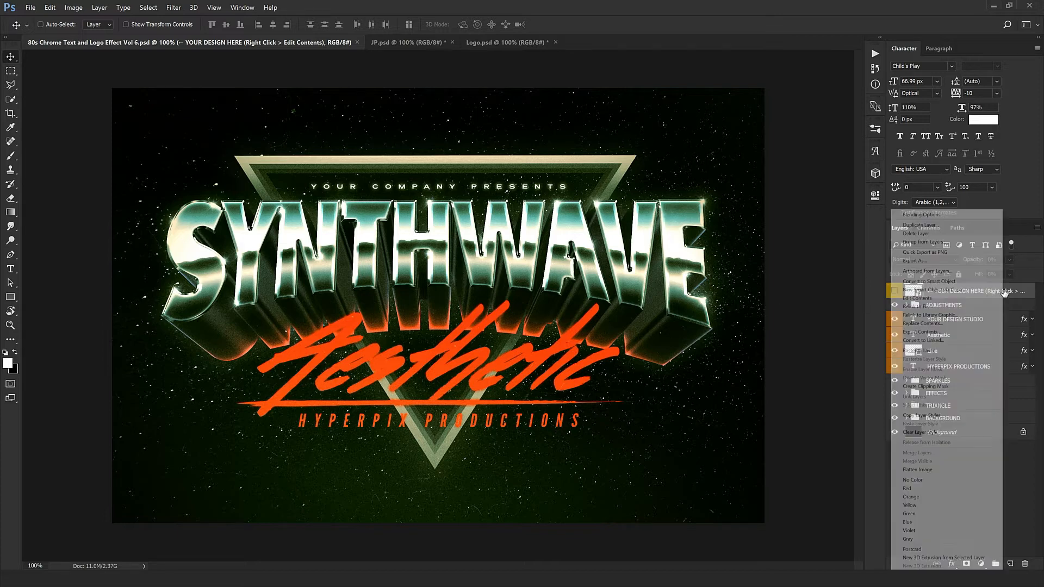
click(932, 298)
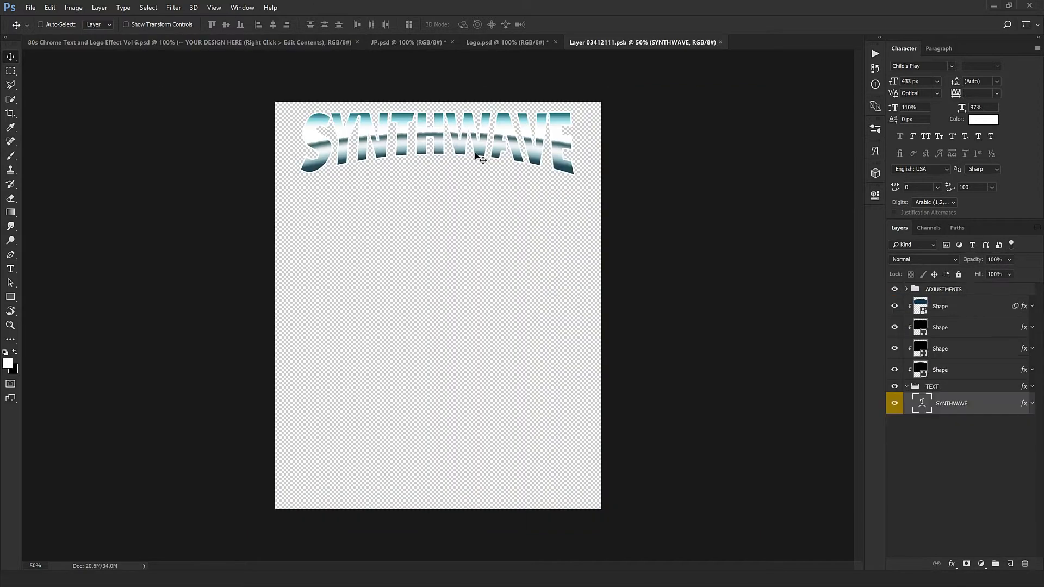
ctrl+click(439, 123)
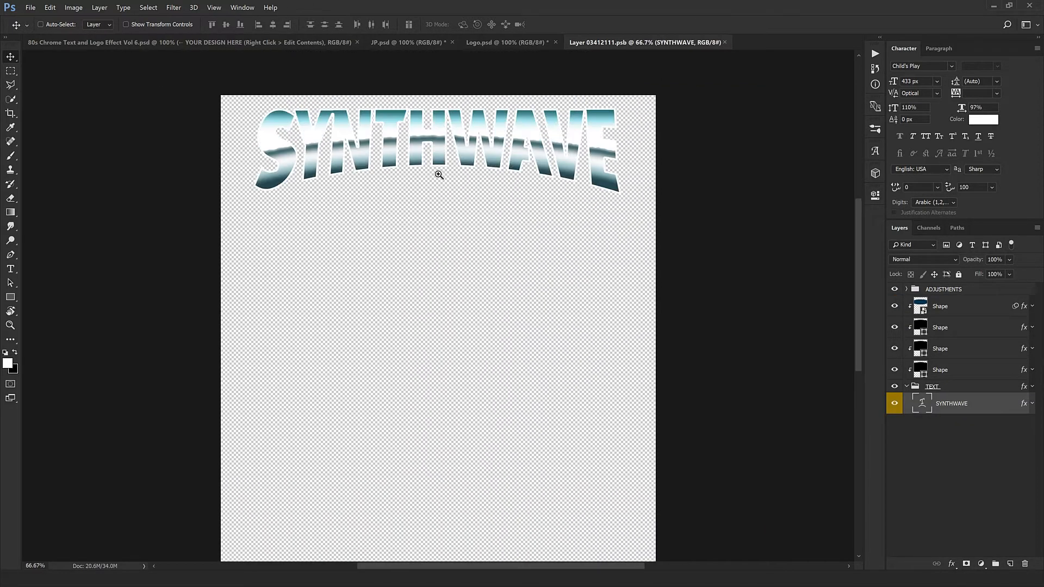
ctrl+click(429, 127)
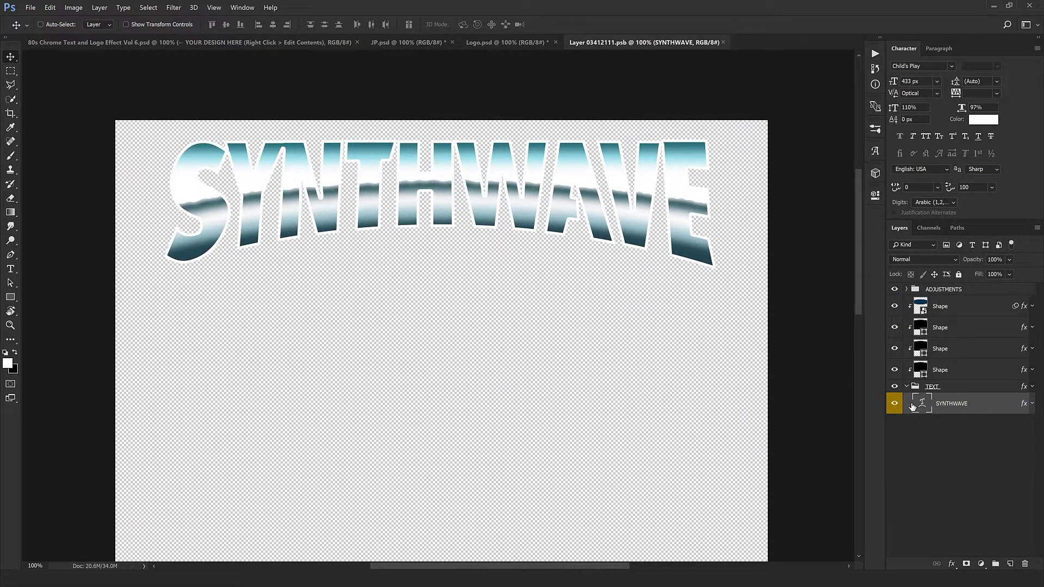
double_click(925, 405)
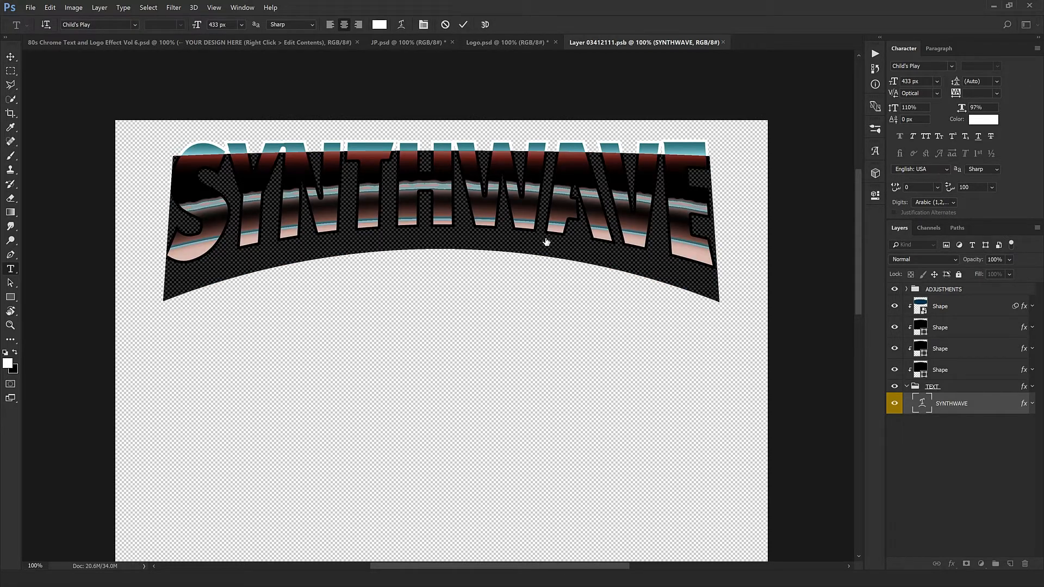
text(FLASH)
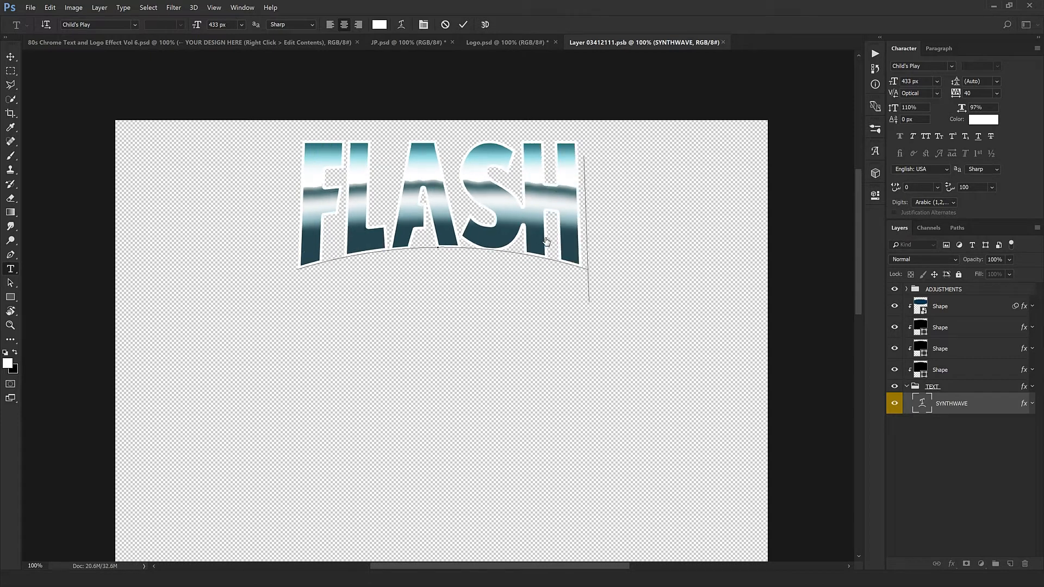
text(BACK)
key(ctrl+Return)
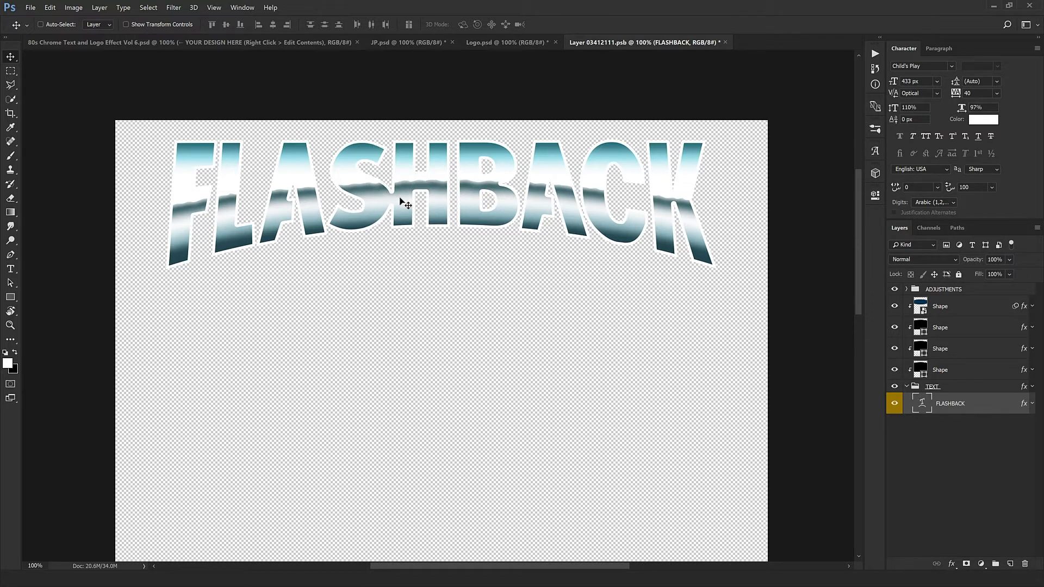
Step: Set the tracking of the letter S in FLASHBACK to 60 and commit the text edit
drag(382, 187, 464, 212)
drag(499, 289, 474, 288)
alt+click(508, 287)
alt+click(509, 288)
double_click(923, 411)
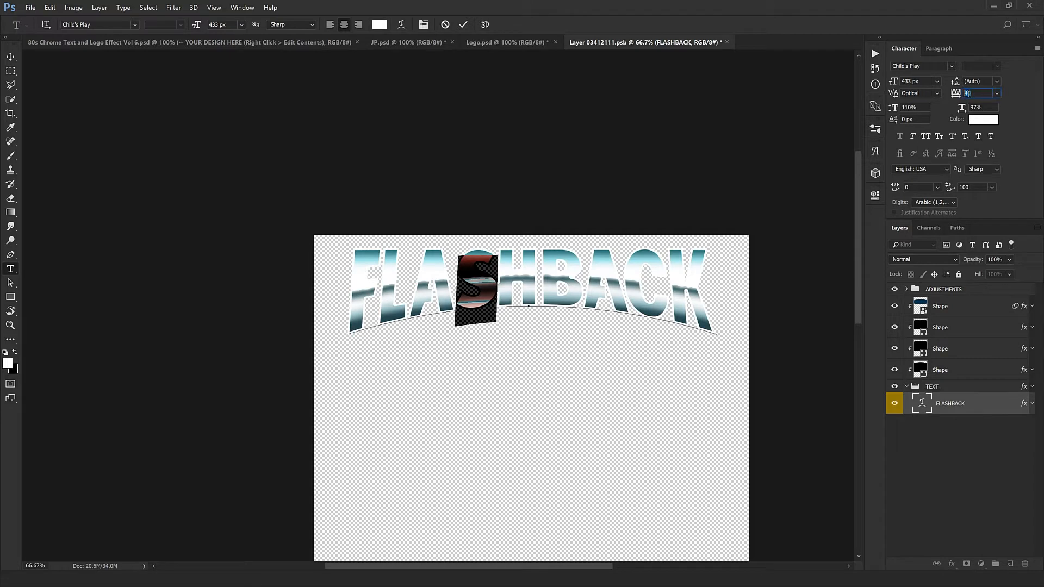
text(60)
key(Return)
click(670, 299)
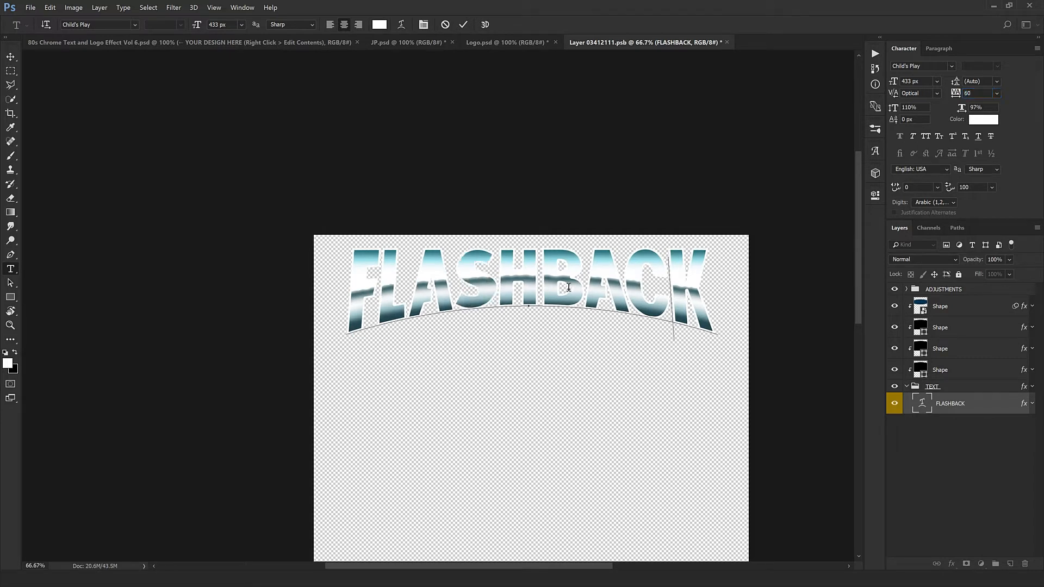
key(ctrl+Return)
key(v)
ctrl+click(495, 283)
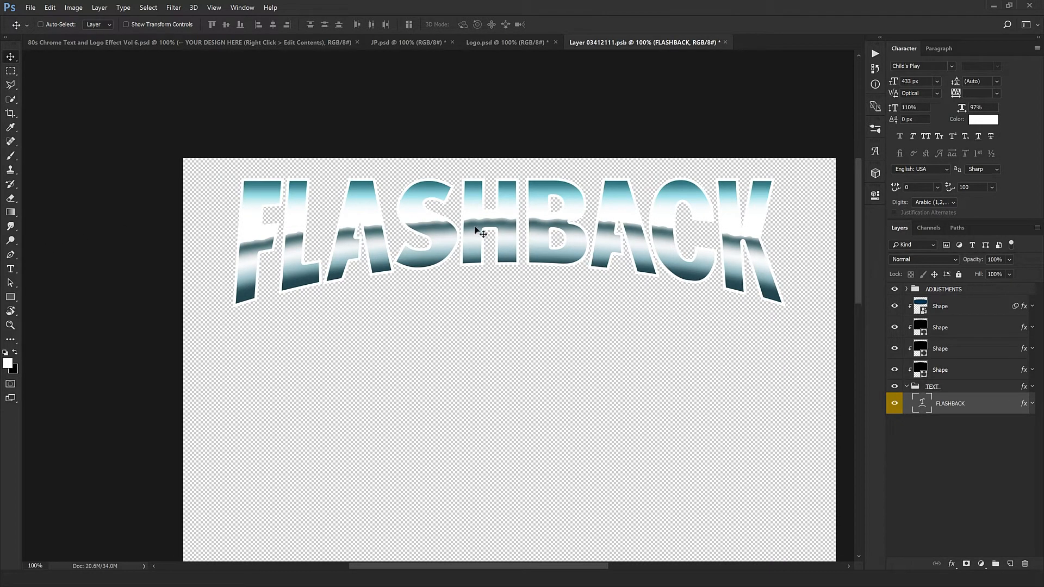
Step: Change the Arc Lower text warp on FLASHBACK to a Bend of -22% and apply it
click(10, 269)
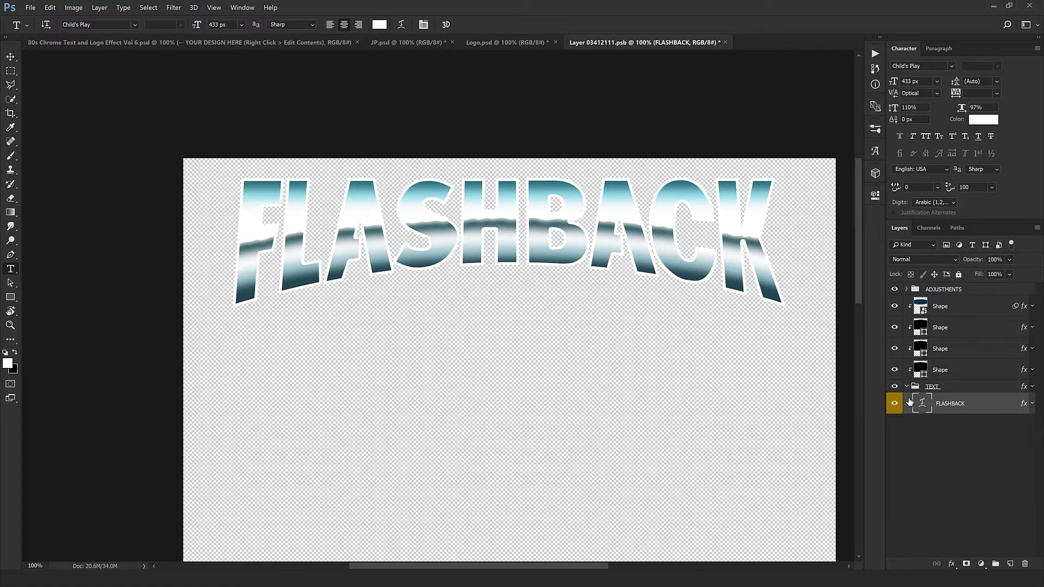
right_click(478, 260)
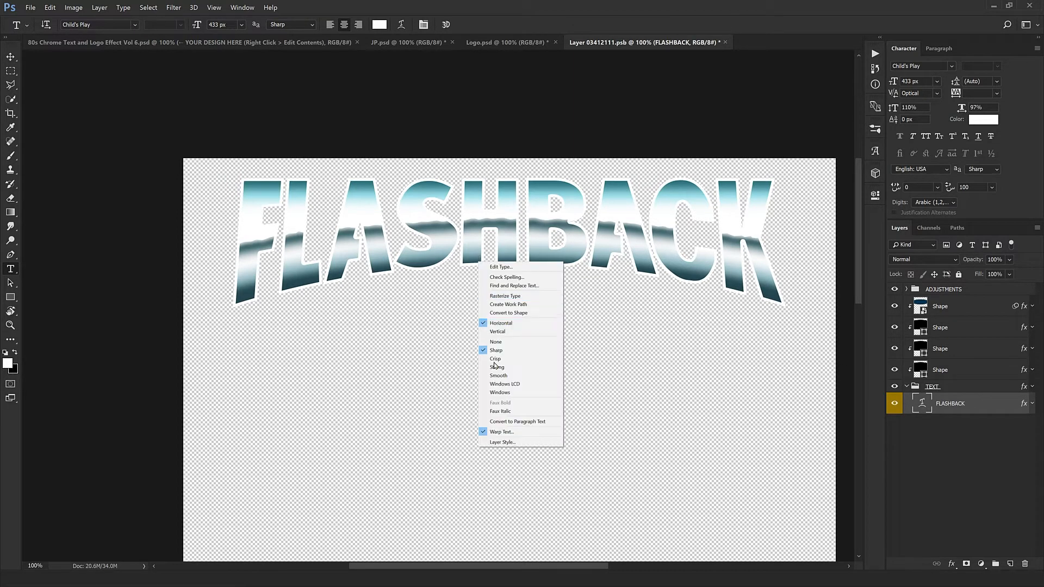
click(510, 432)
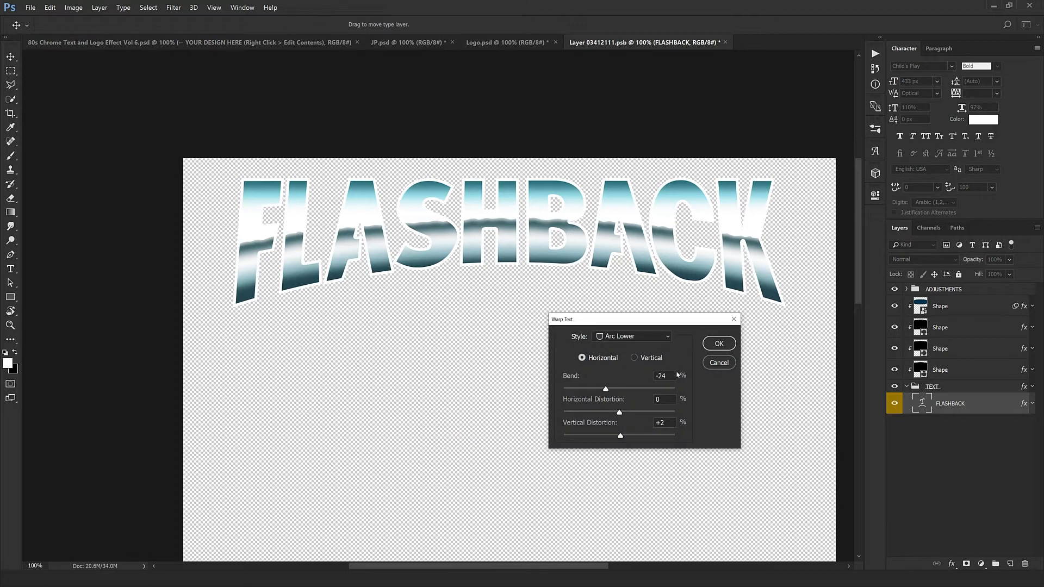
drag(606, 389, 607, 389)
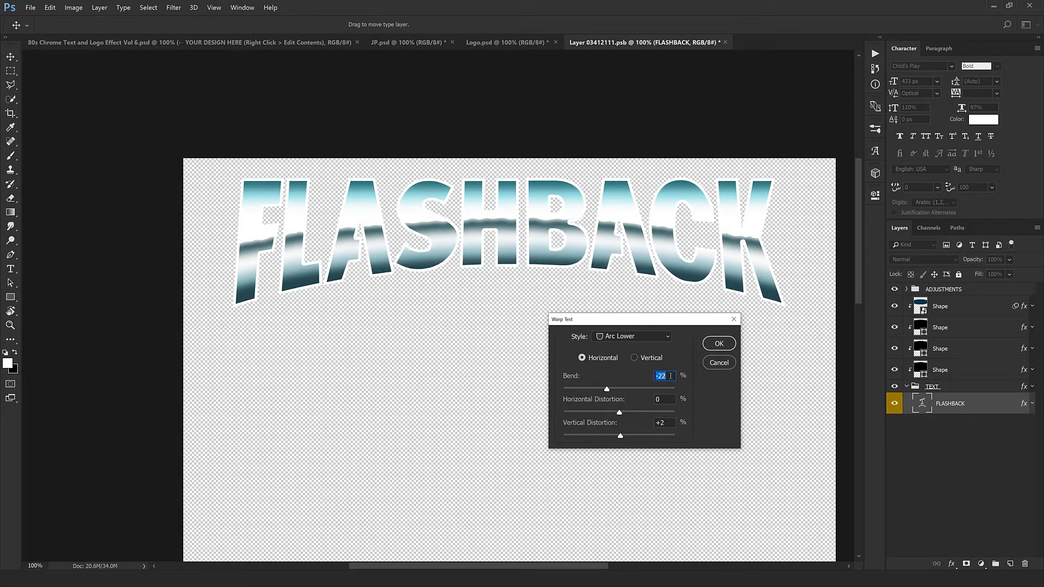
key(Up)
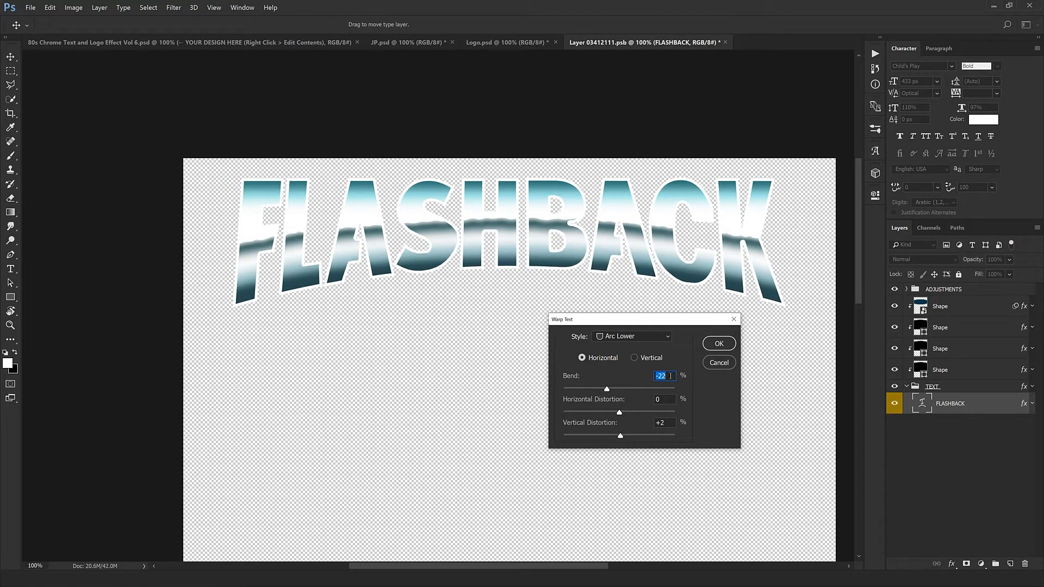
click(725, 346)
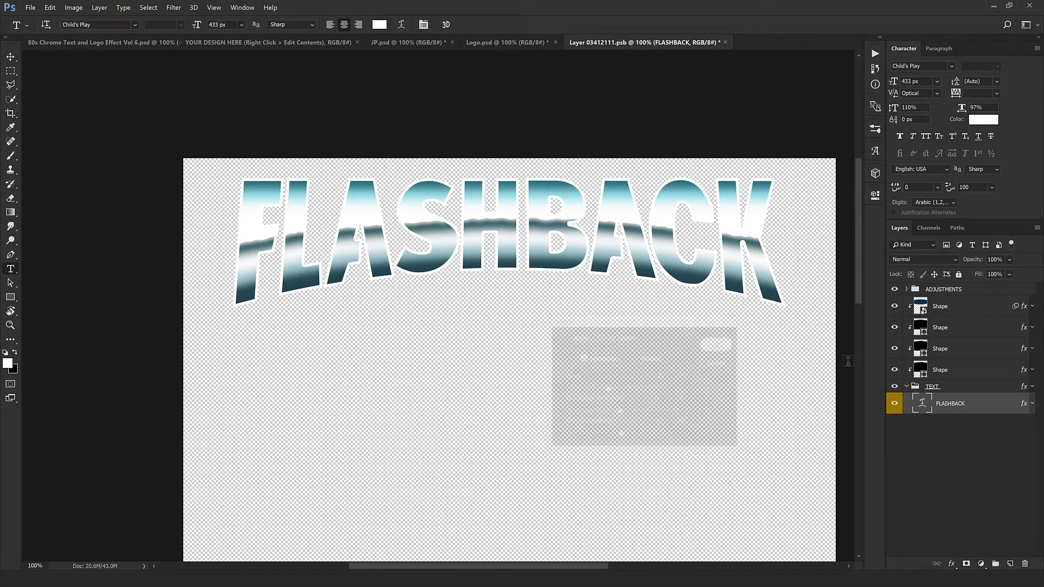
click(10, 57)
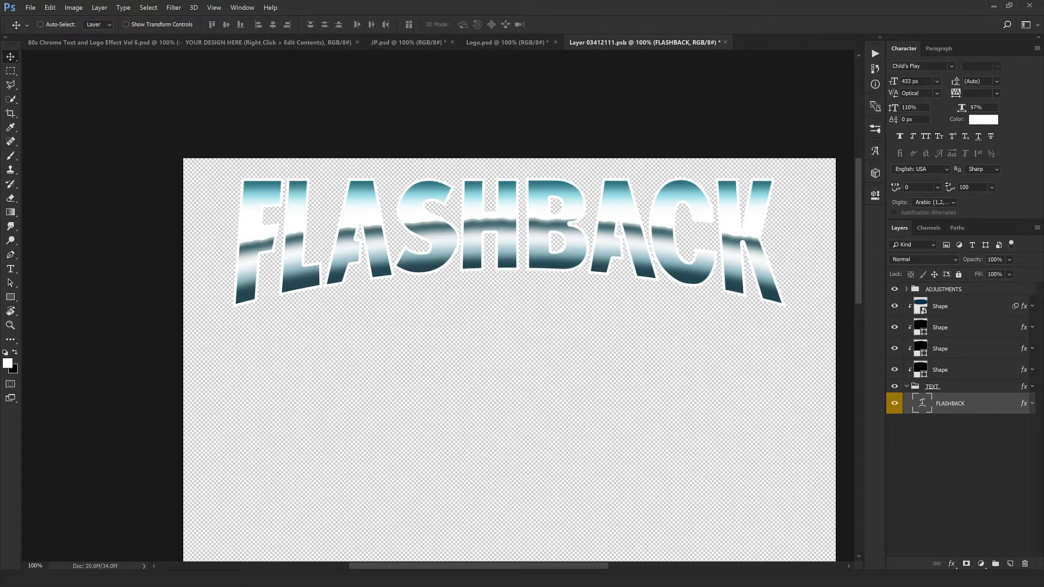
Step: Free Transform the lowest Shape layer with its linked shapes, moving it slightly down and widening it so the reflection curve flattens
click(954, 371)
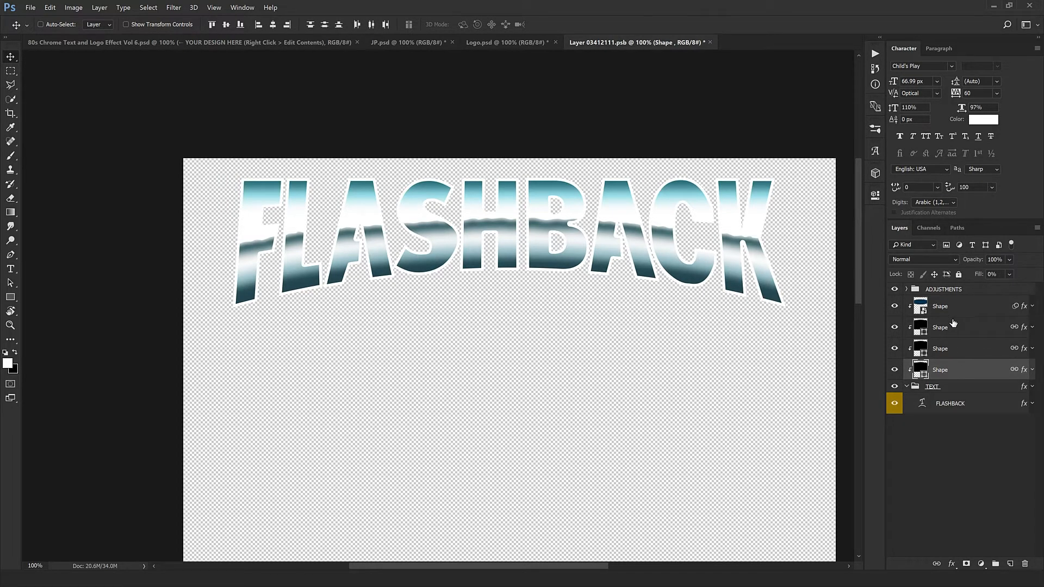
key(ctrl+t)
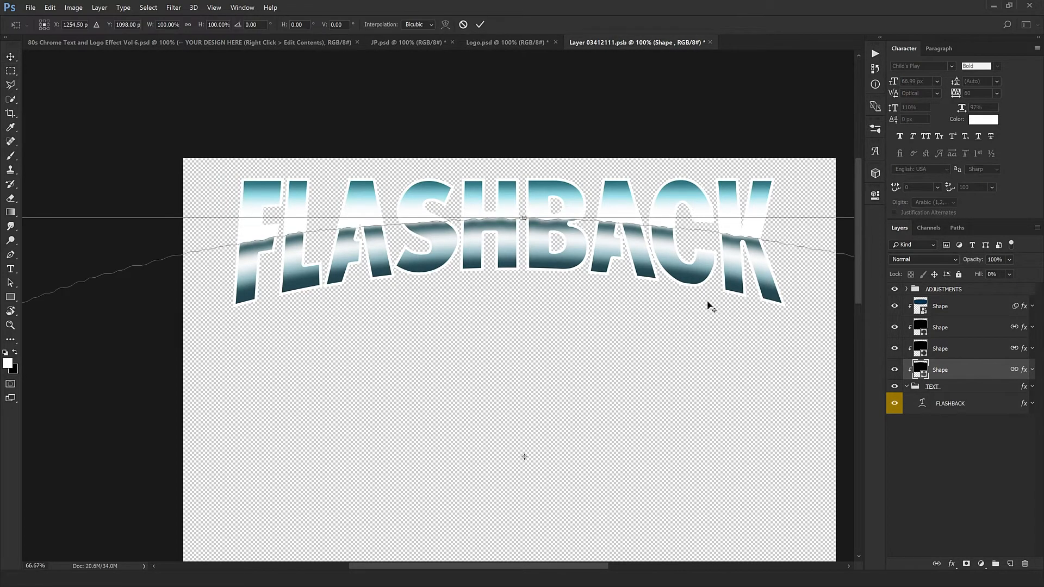
key(ctrl+minus)
drag(557, 286, 557, 293)
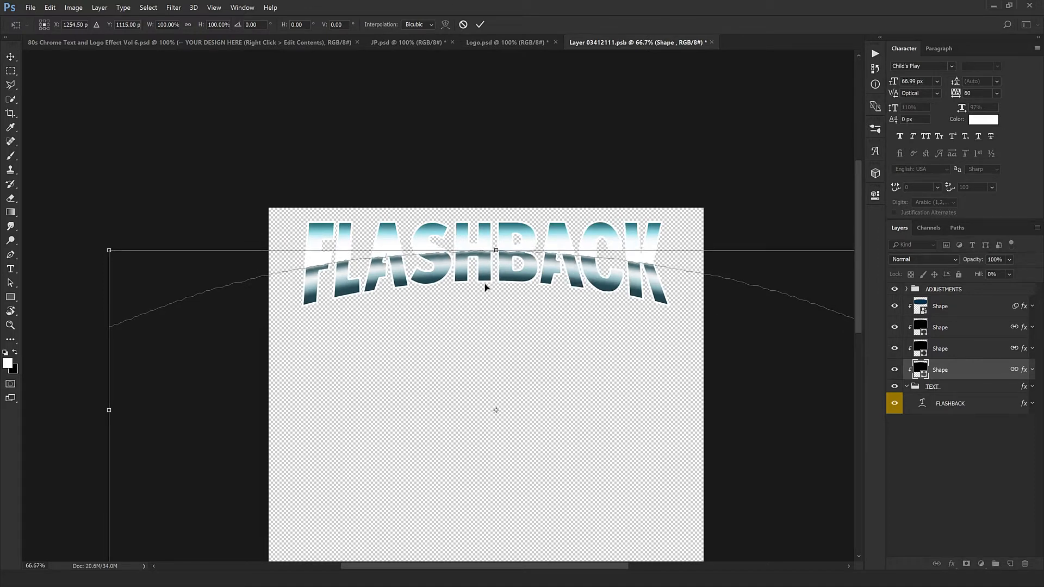
drag(485, 287, 487, 288)
key(ctrl+minus)
drag(740, 265, 803, 260)
key(Return)
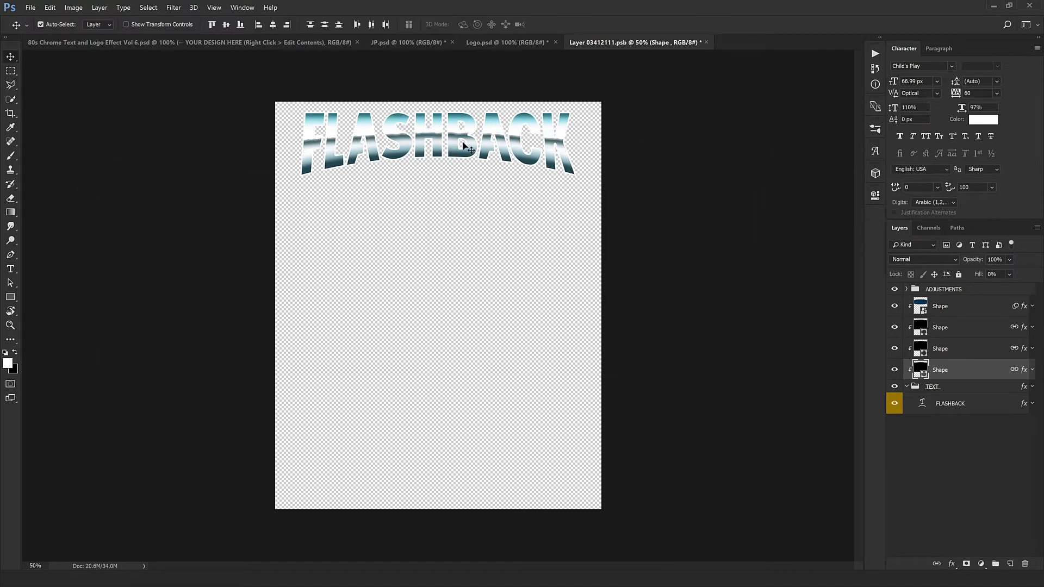
Step: Adjust the width of the topmost Shape layer with Free Transform and move it slightly down over the lettering
key(ctrl+plus)
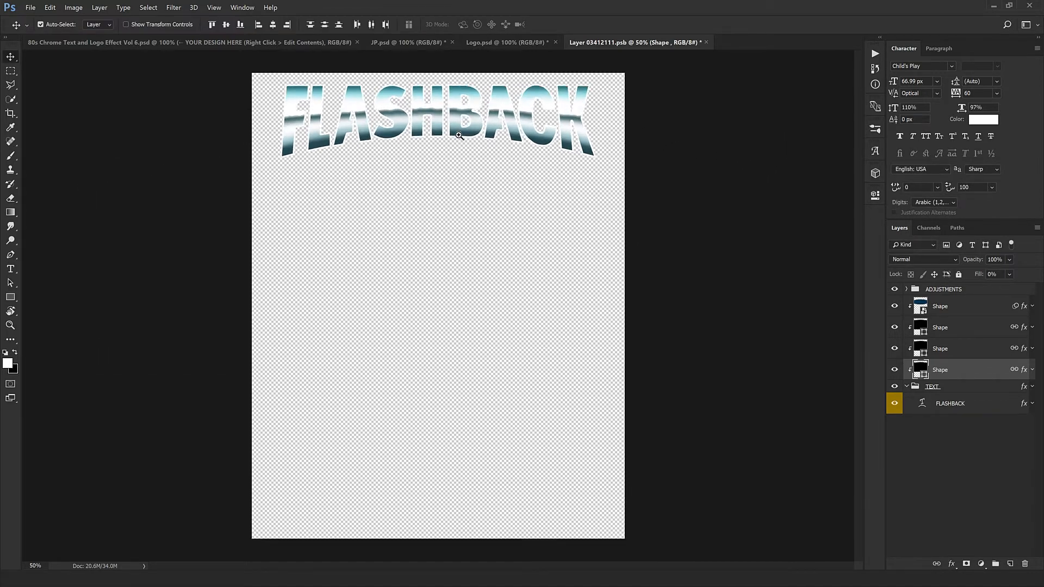
click(953, 314)
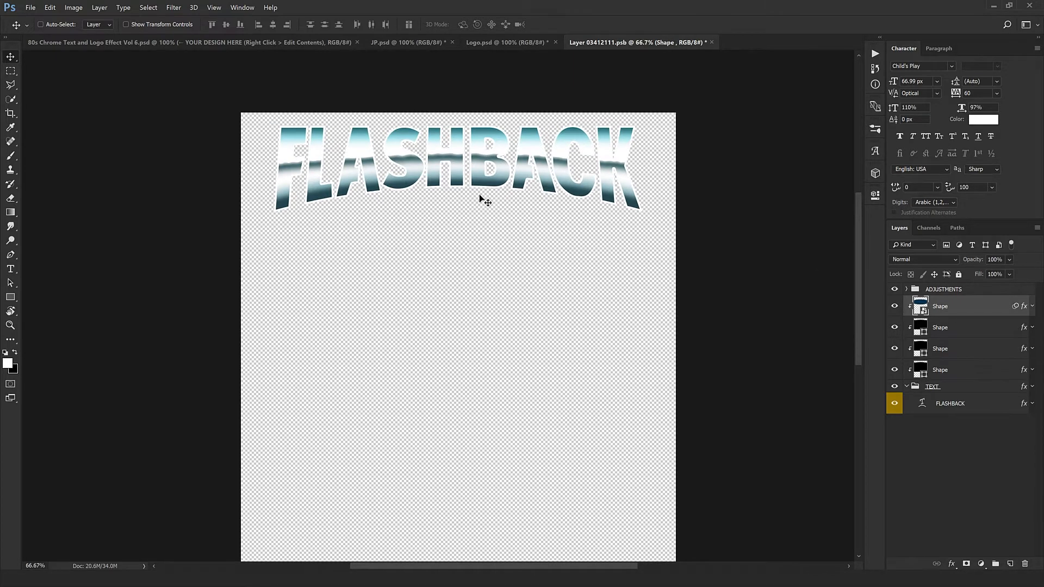
key(ctrl+t)
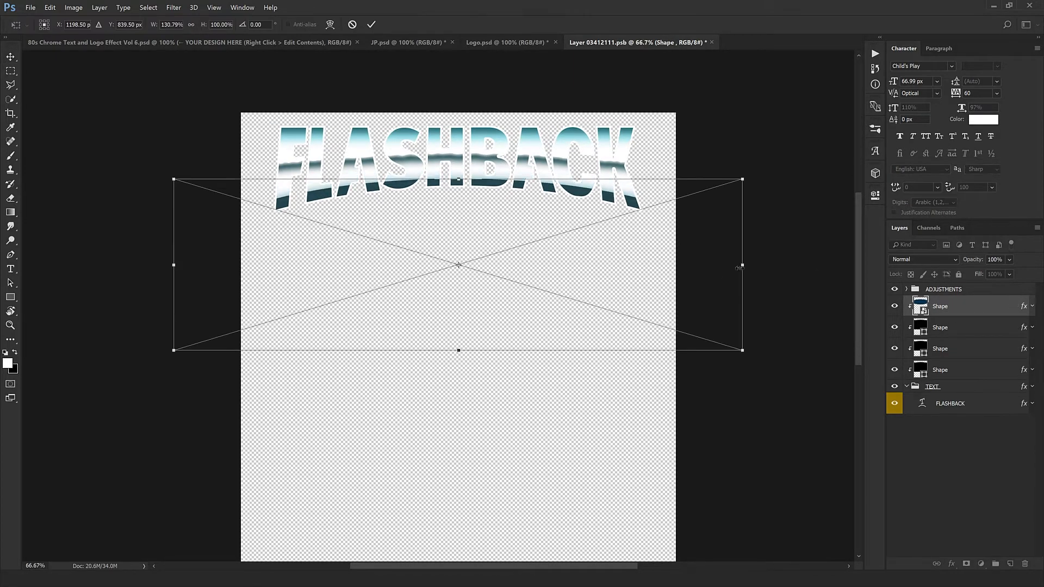
drag(739, 267, 719, 275)
key(Return)
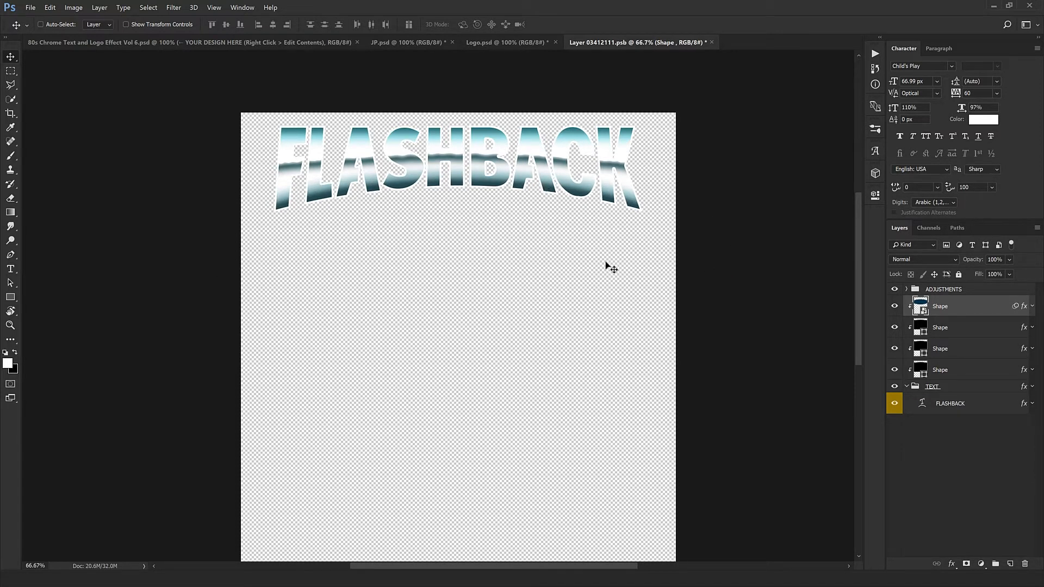
key(shift+Down)
key(shift+Down)
drag(530, 248, 532, 260)
Step: Save the smart object document Layer 03412111.psb and close it to update the main template
click(712, 42)
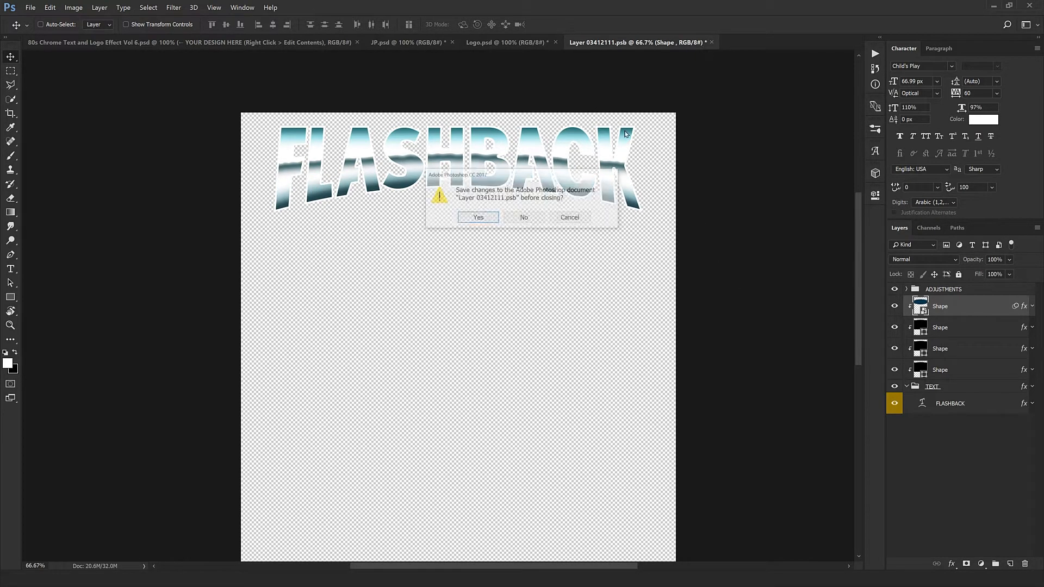
click(494, 218)
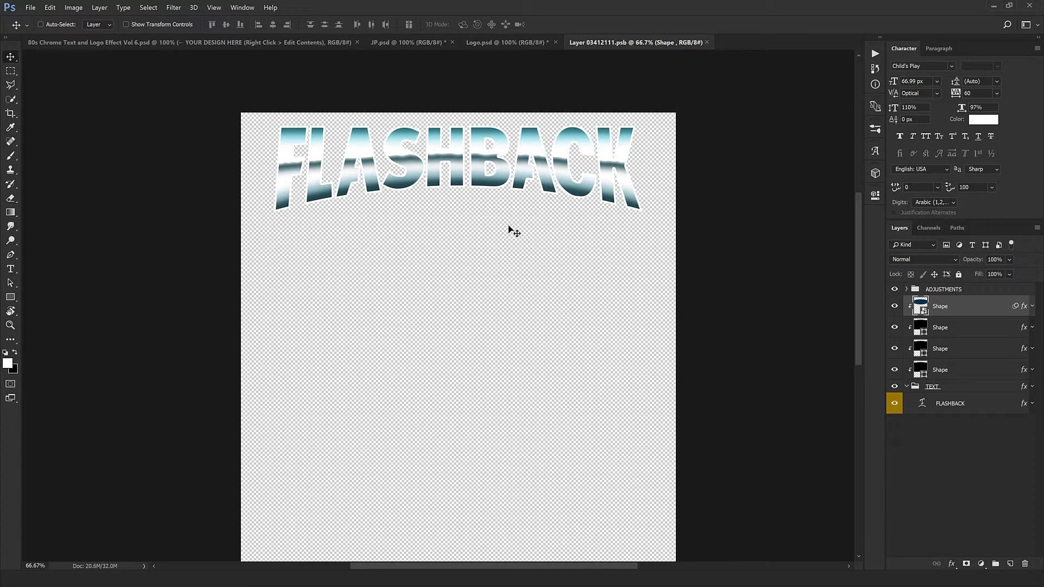
key(ctrl+w)
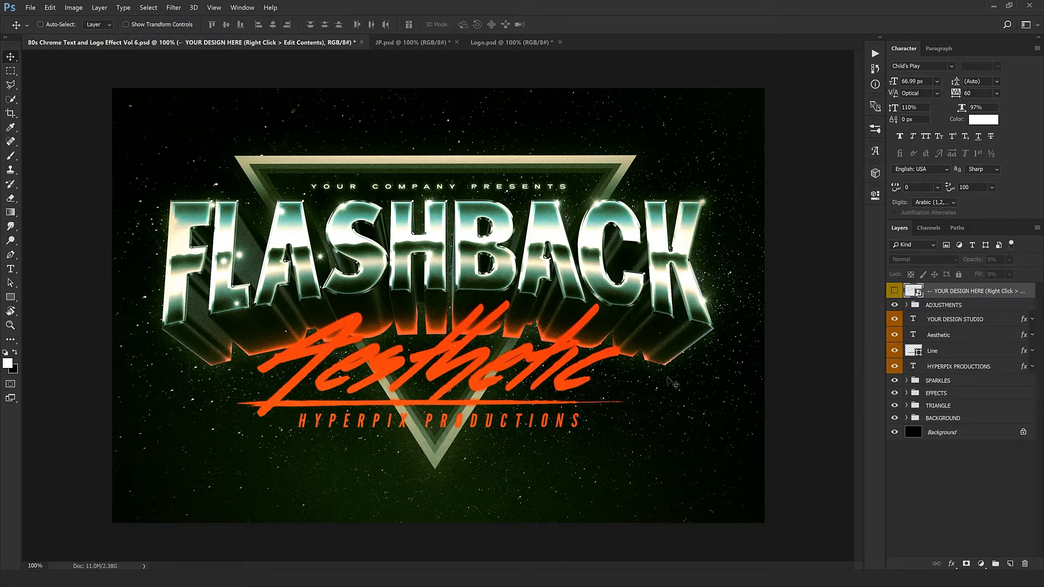
Step: Expand the EFFECTS folder down to the innermost EXTRUSION group to reveal its LEVEL folders
click(906, 393)
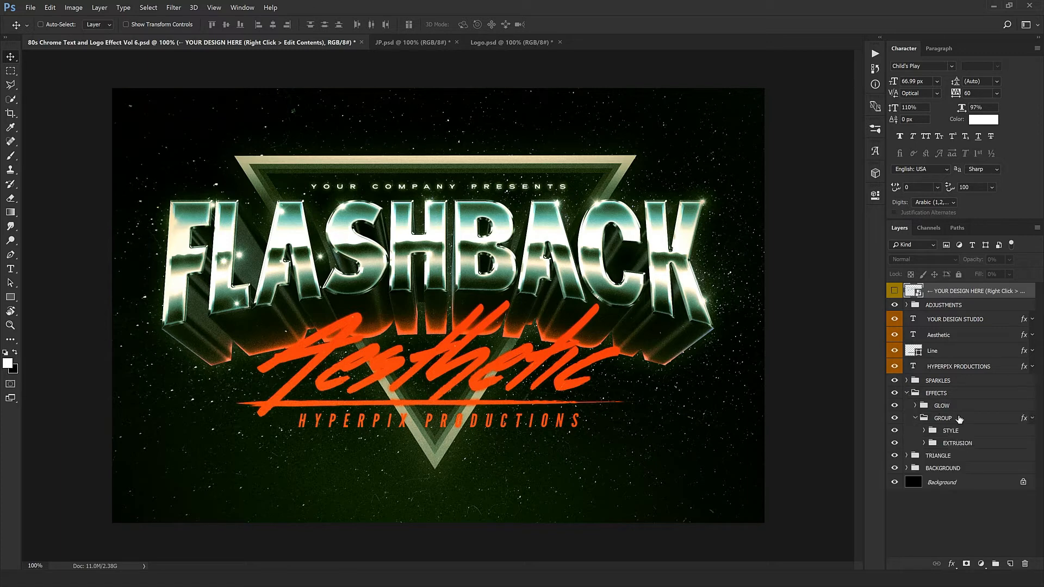
click(957, 420)
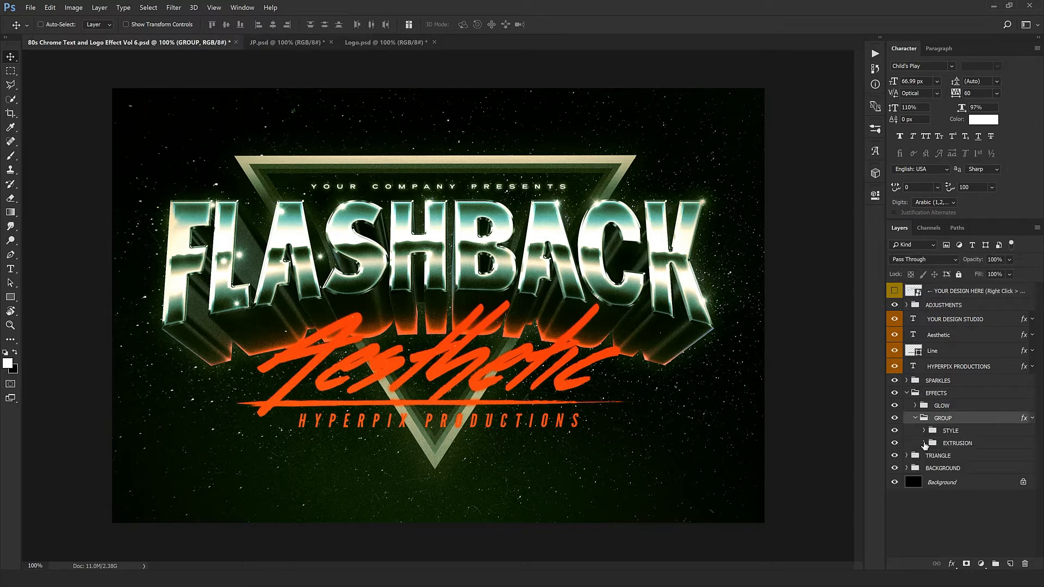
click(924, 444)
click(931, 488)
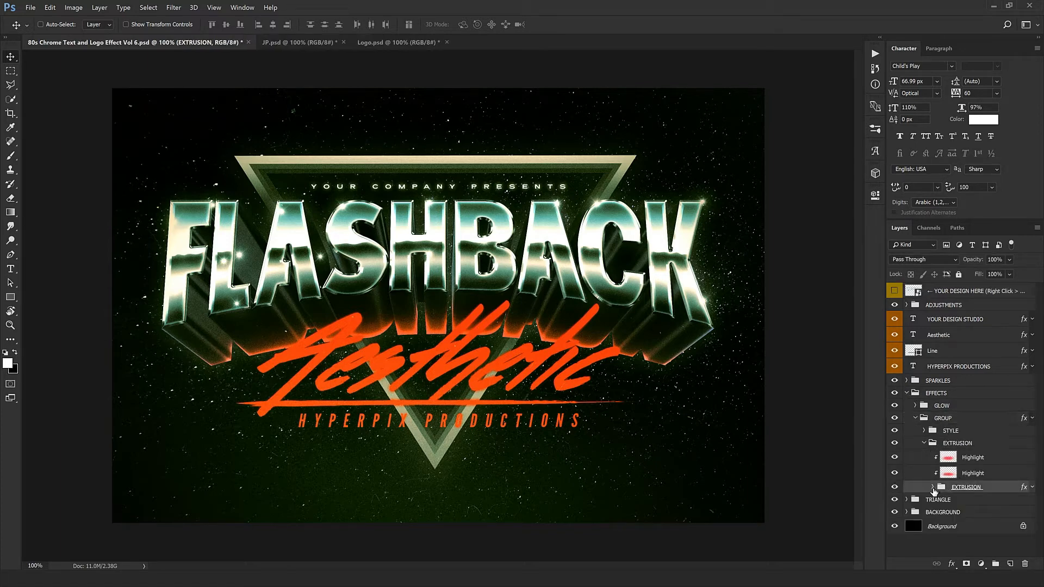
scroll(964, 412, down, 3)
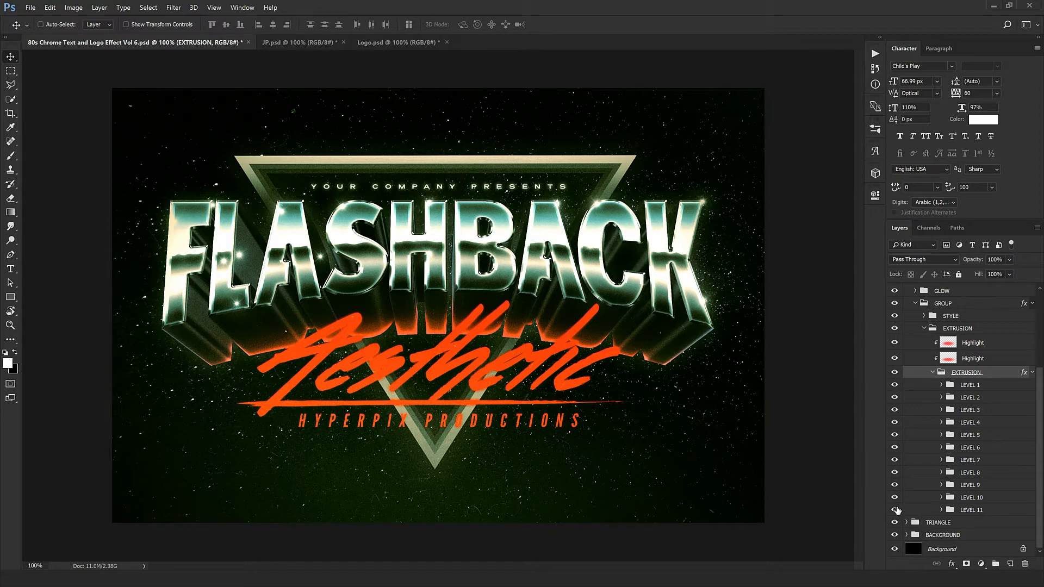
Step: Hide the extrusion folders LEVEL 6 to LEVEL 11 to try a shorter extrusion, and show them again
drag(897, 510, 896, 448)
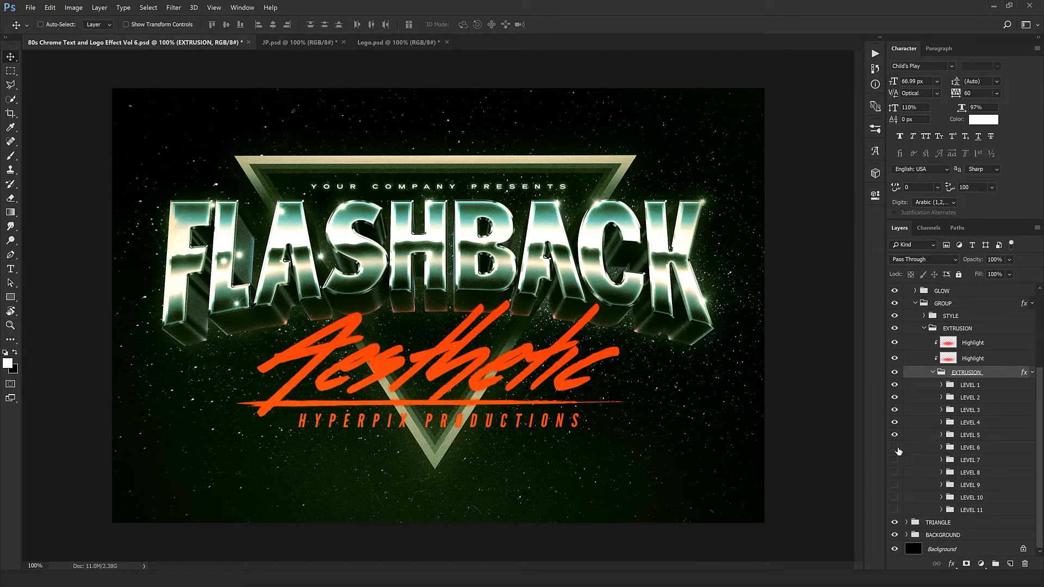
drag(897, 451, 897, 511)
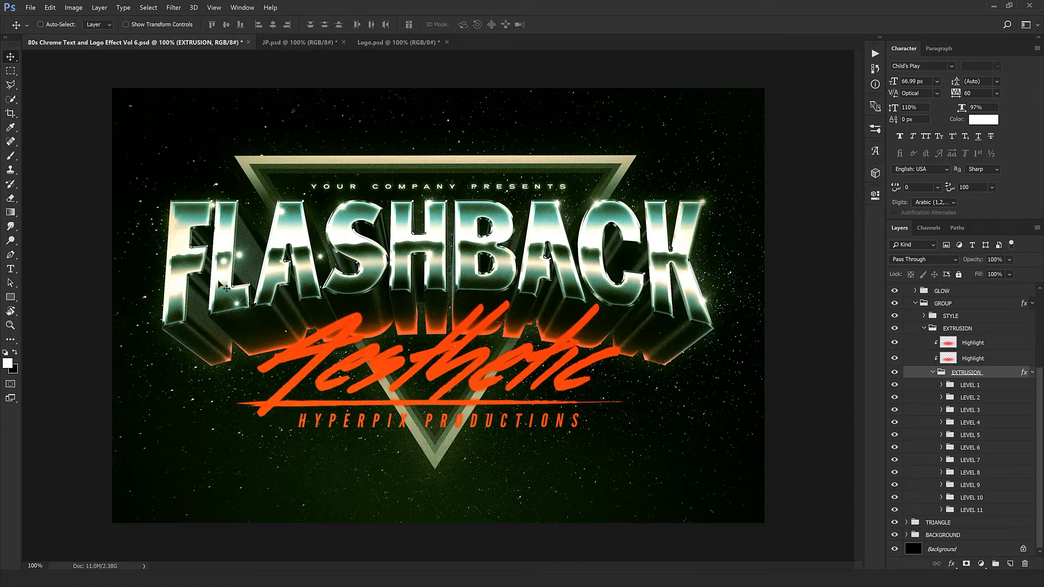
Step: Merge the extrusion folders LEVEL 1 to LEVEL 11 into one layer and check it by toggling its visibility
click(982, 511)
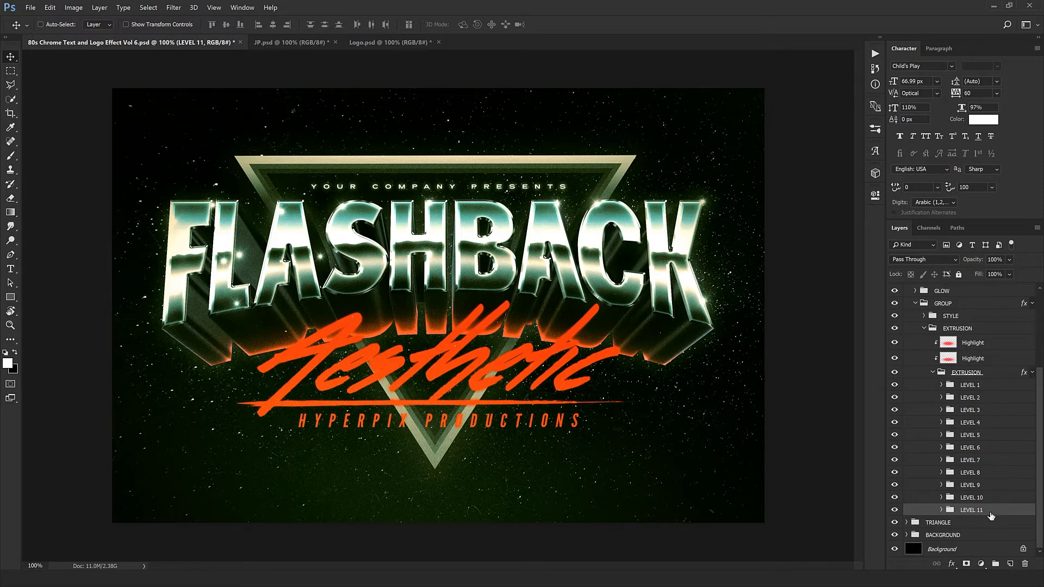
shift+click(990, 384)
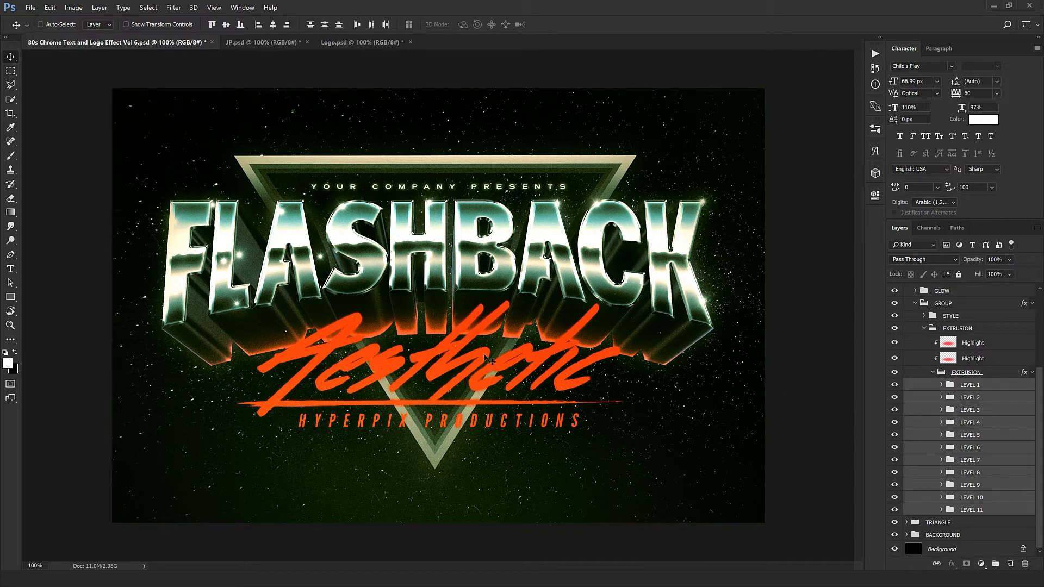
key(ctrl+e)
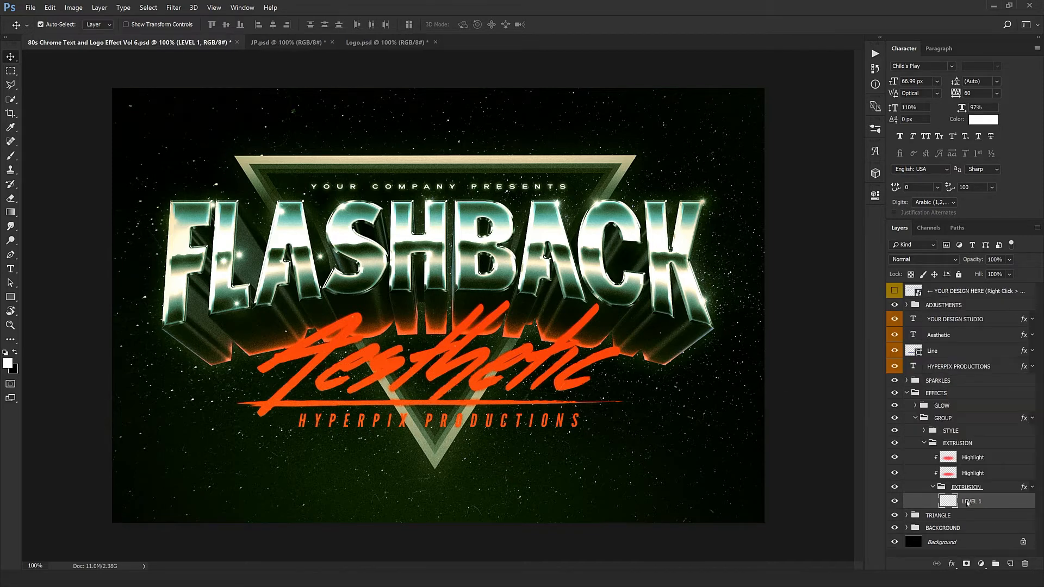
click(896, 502)
click(896, 502)
Step: Move the lower Highlight layer with its linked copy vertically to reposition the orange glow on the extrusion
click(978, 473)
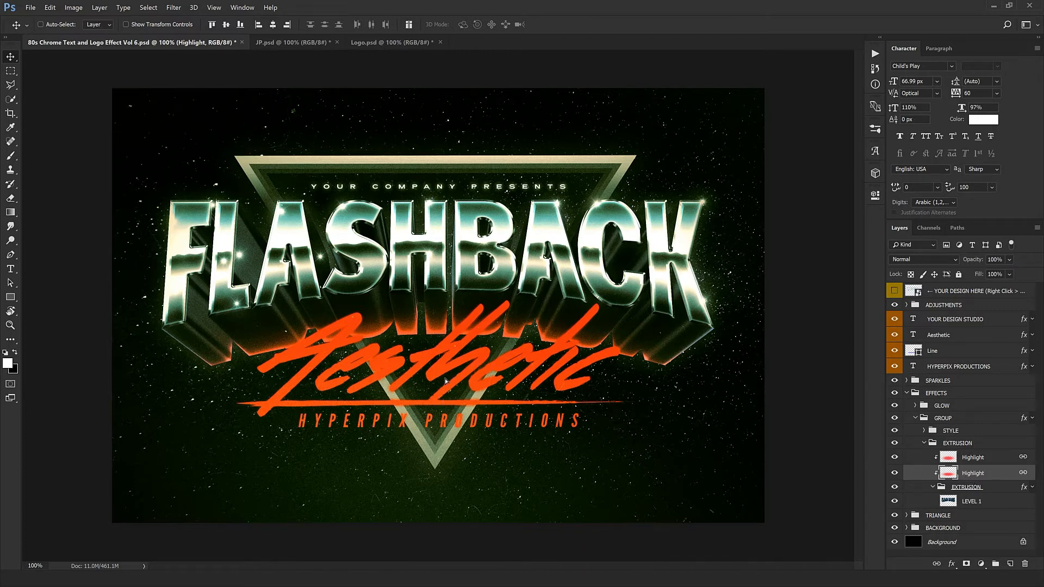
drag(445, 377, 445, 380)
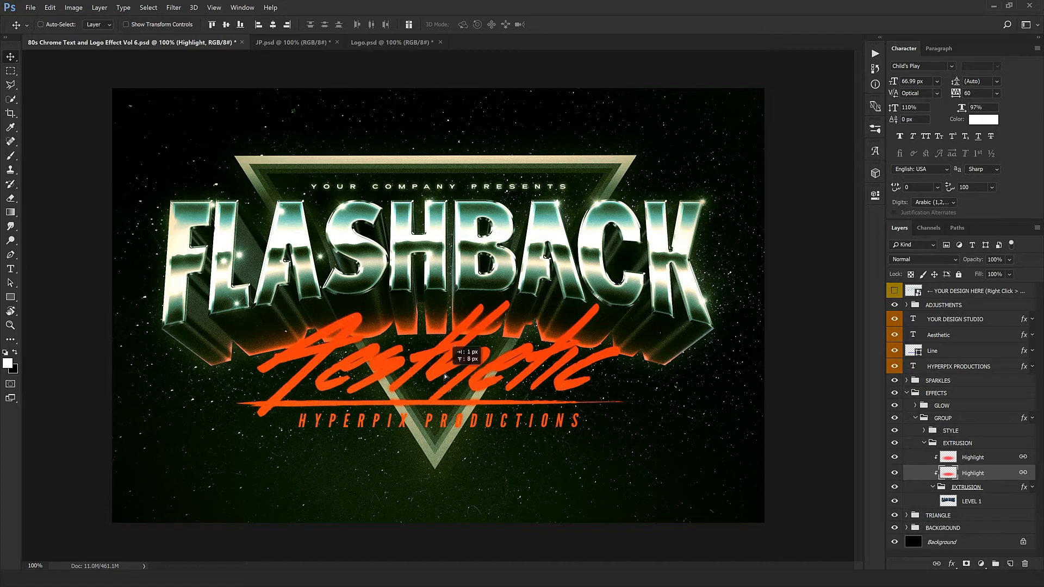
key(shift+Down)
key(shift+Down)
key(shift+Down)
key(shift+Down)
key(shift+Down)
key(shift+Down)
key(shift+Down)
key(shift+Down)
key(shift+Down)
key(shift+Down)
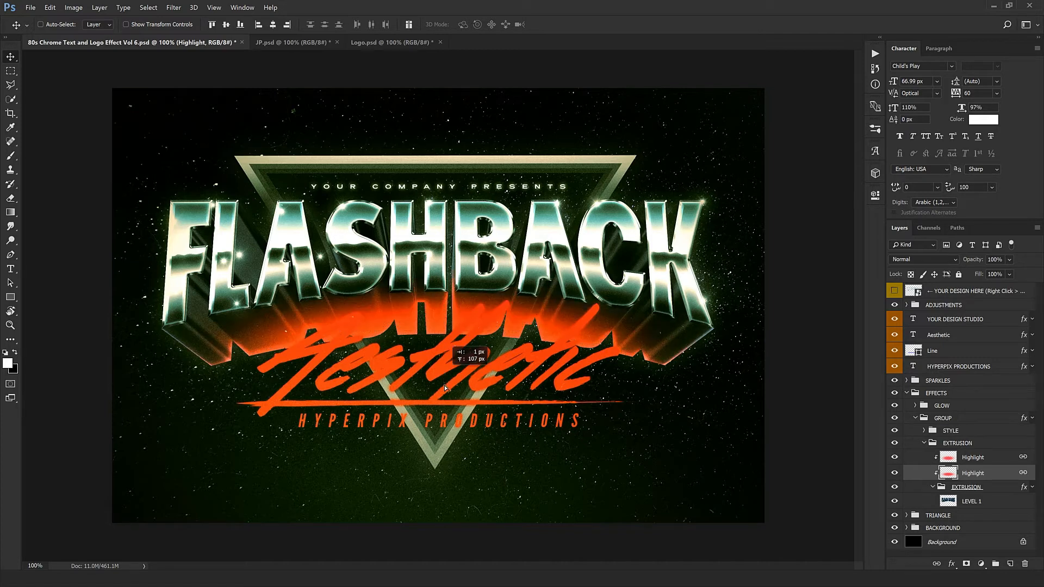
key(Up)
key(Up)
key(Up)
key(Up)
key(Up)
key(Up)
key(shift+Up)
key(shift+Up)
key(shift+Up)
key(shift+Up)
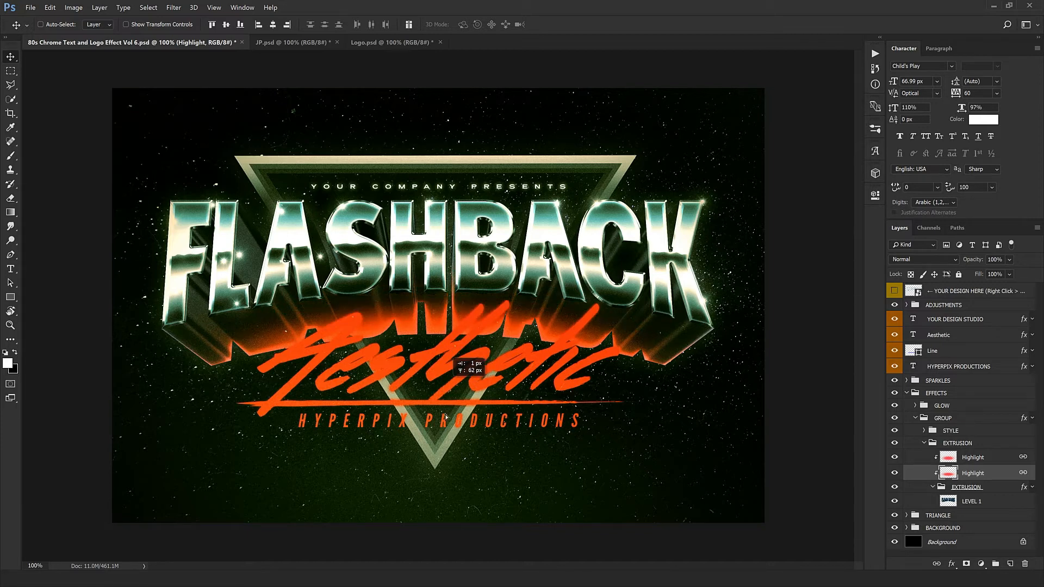
key(Up)
key(Up)
key(Up)
key(shift+Up)
key(Up)
key(Up)
key(Up)
key(Up)
key(Up)
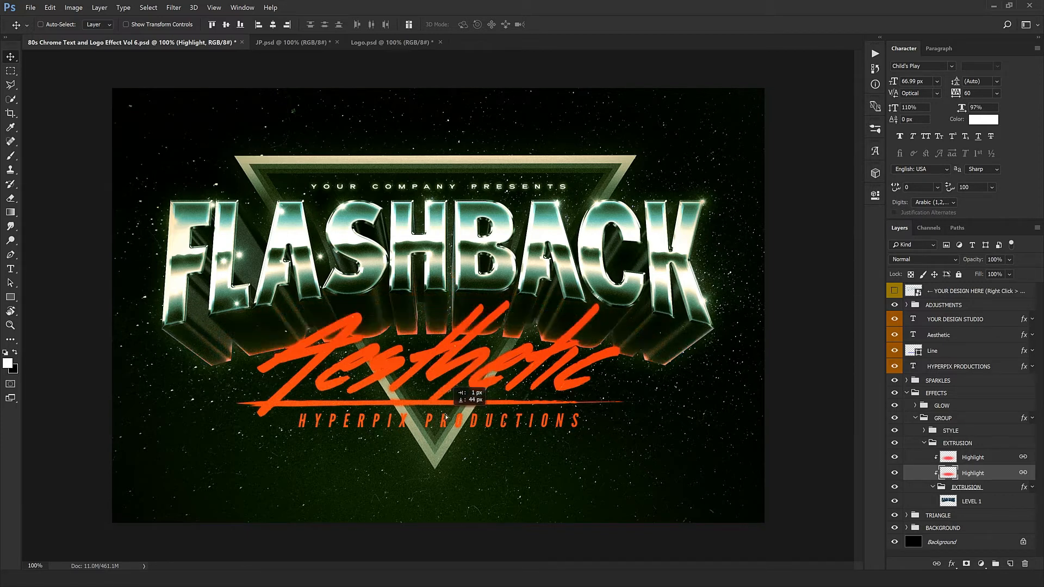
key(Up)
key(shift+Up)
key(shift+Up)
key(Up)
key(Up)
key(Up)
key(Up)
key(Up)
key(Up)
key(Up)
key(Up)
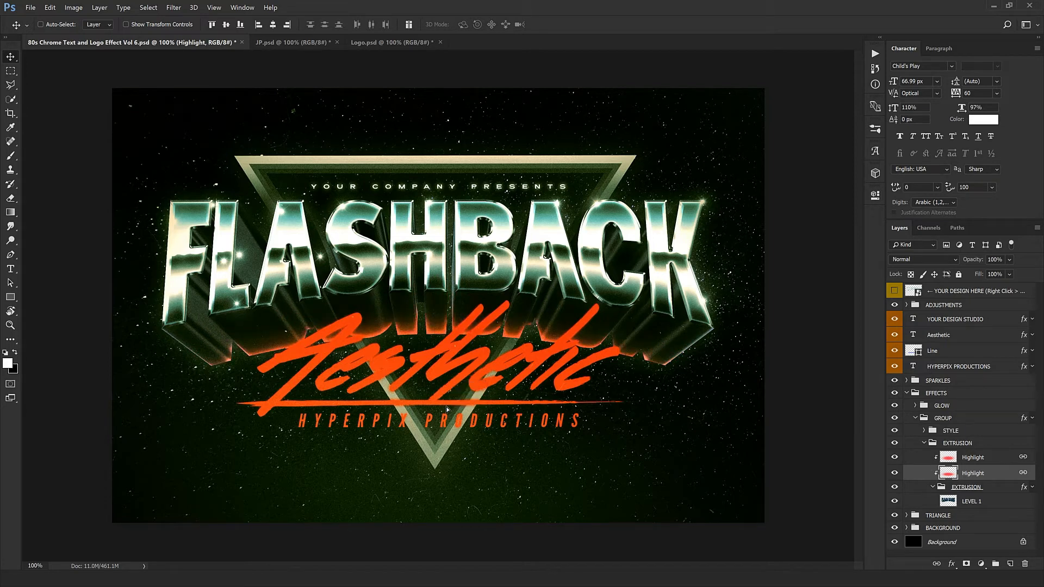
Step: Free Transform the linked Highlight layers to a width of 89.28% to narrow the glow, and apply it
key(ctrl+t)
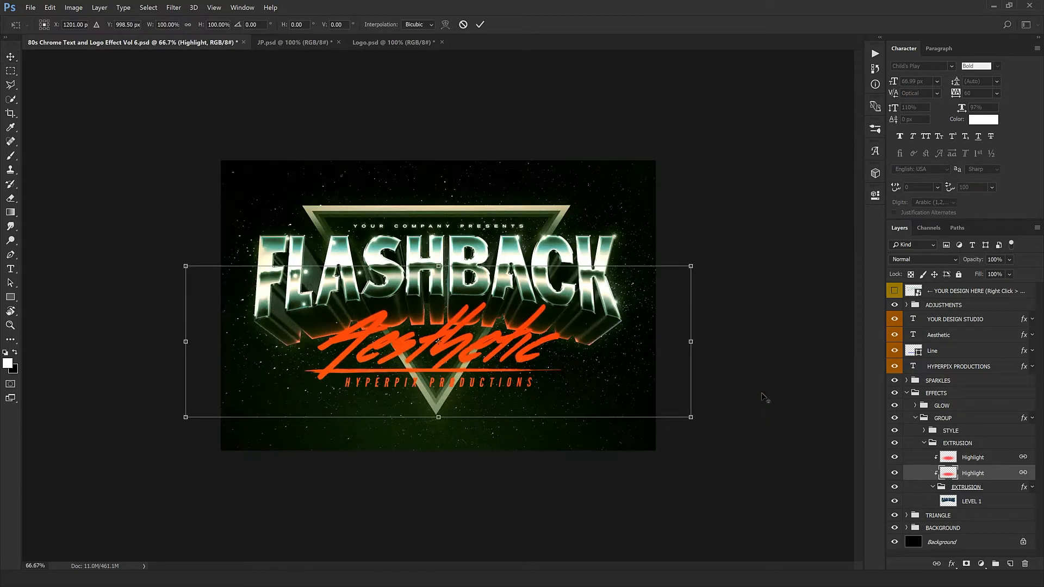
key(ctrl+minus)
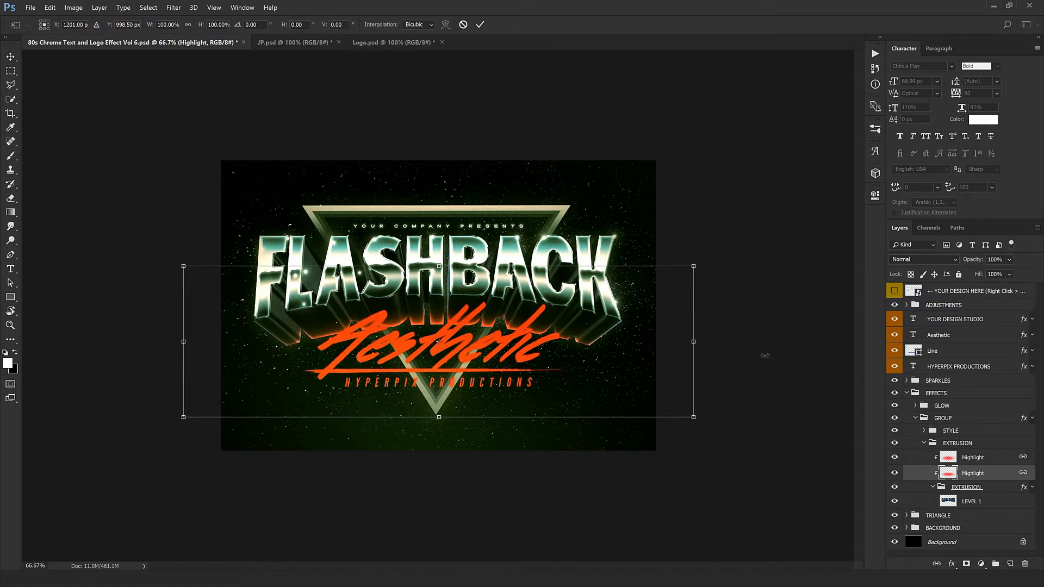
drag(765, 356, 765, 356)
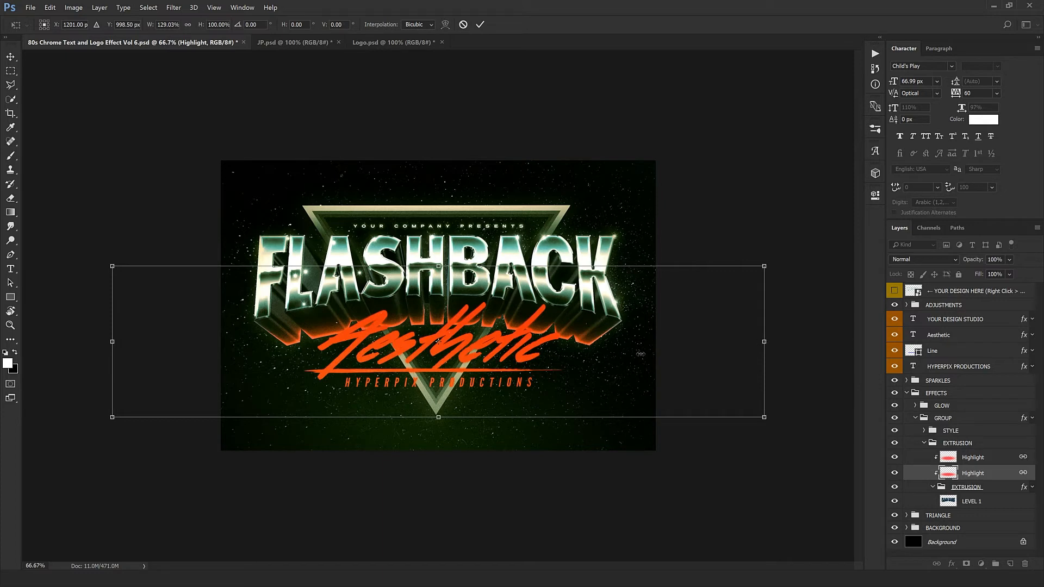
drag(641, 354, 641, 354)
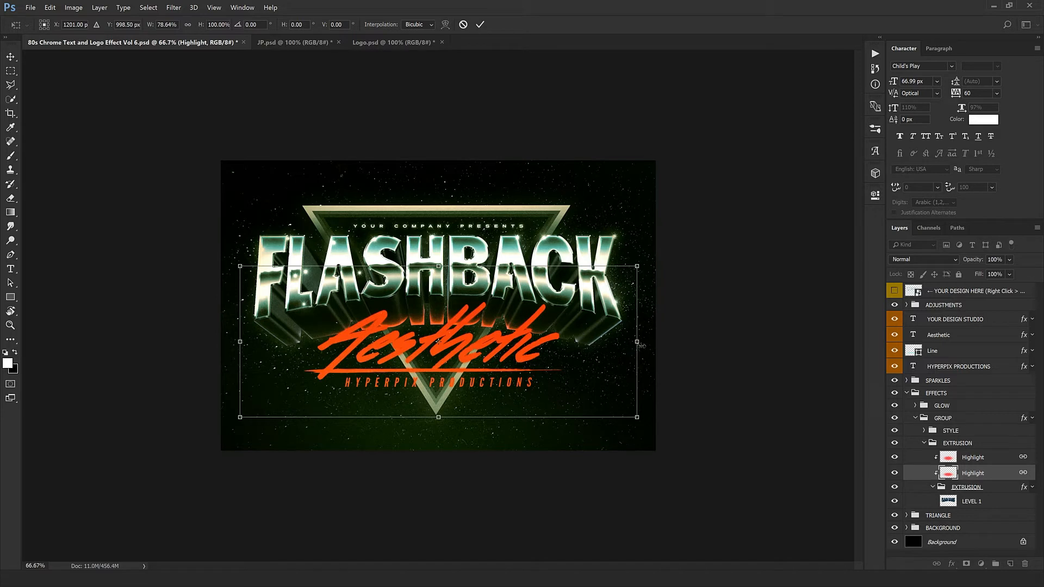
drag(640, 346, 668, 351)
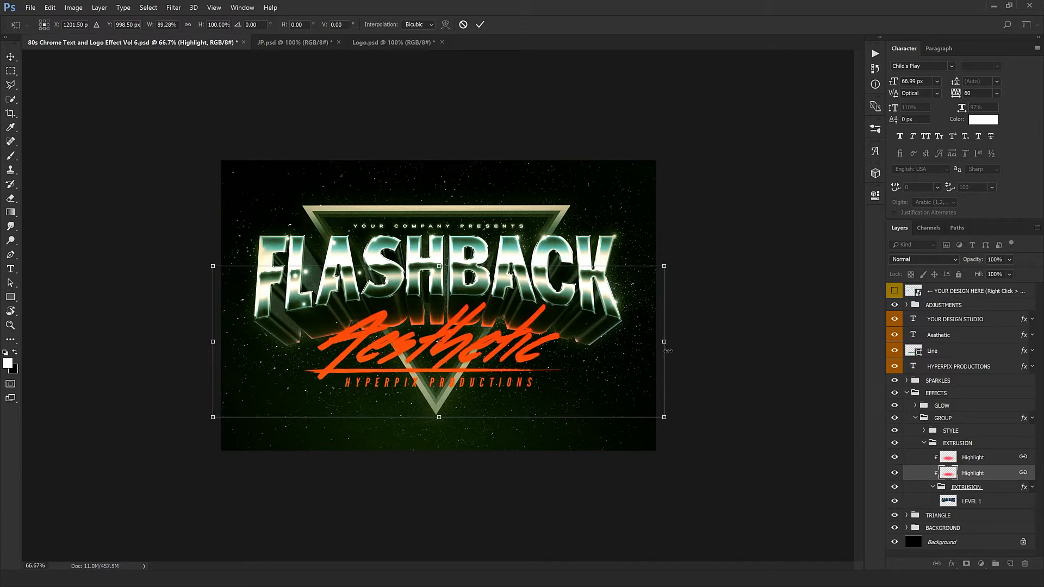
key(Return)
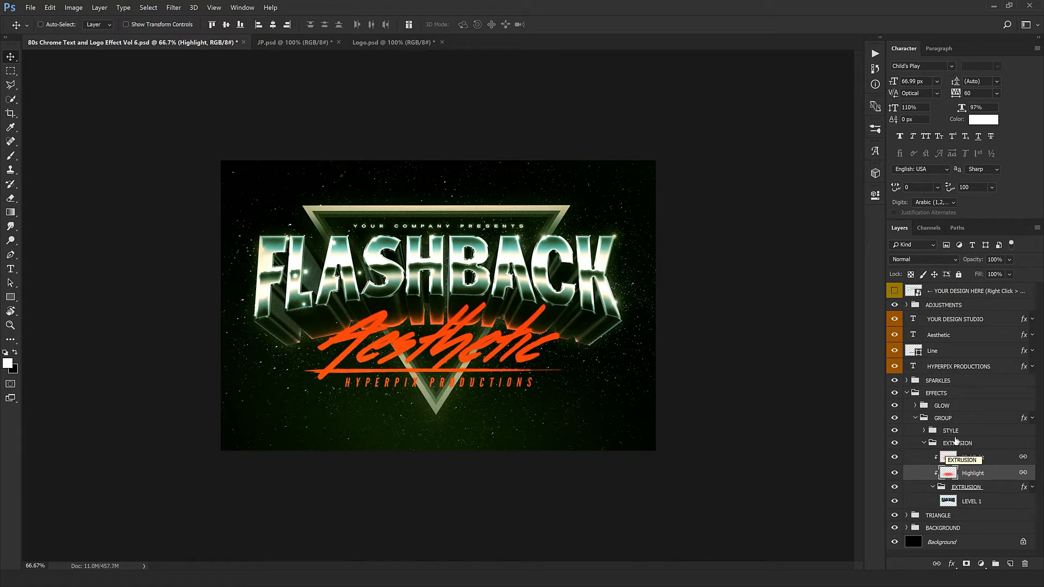
Step: Set the opacity of the lower Highlight layer in the EXTRUSION group to 95%
key(ctrl+1)
key(alt+bracketright)
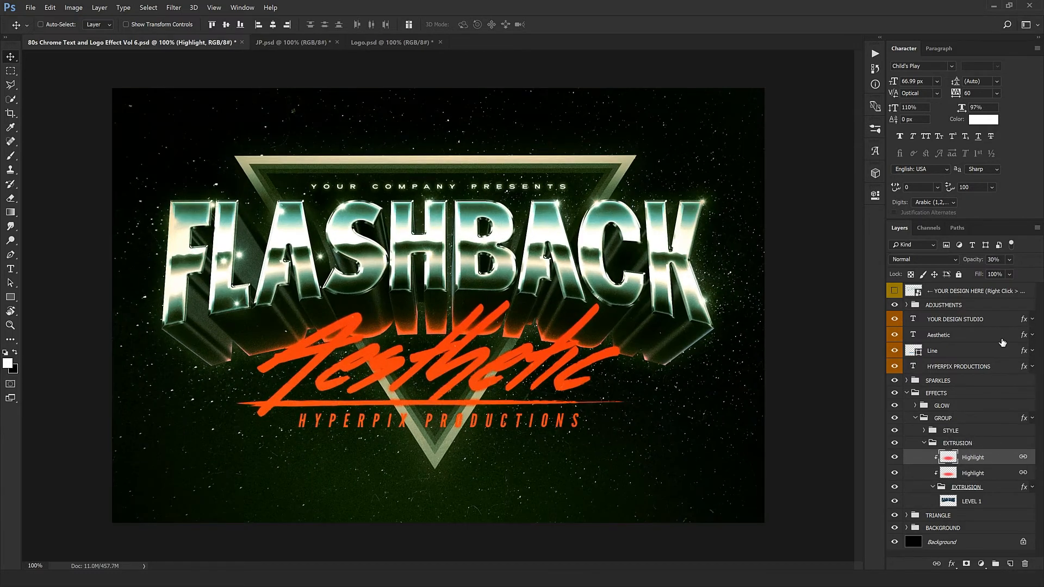
click(973, 475)
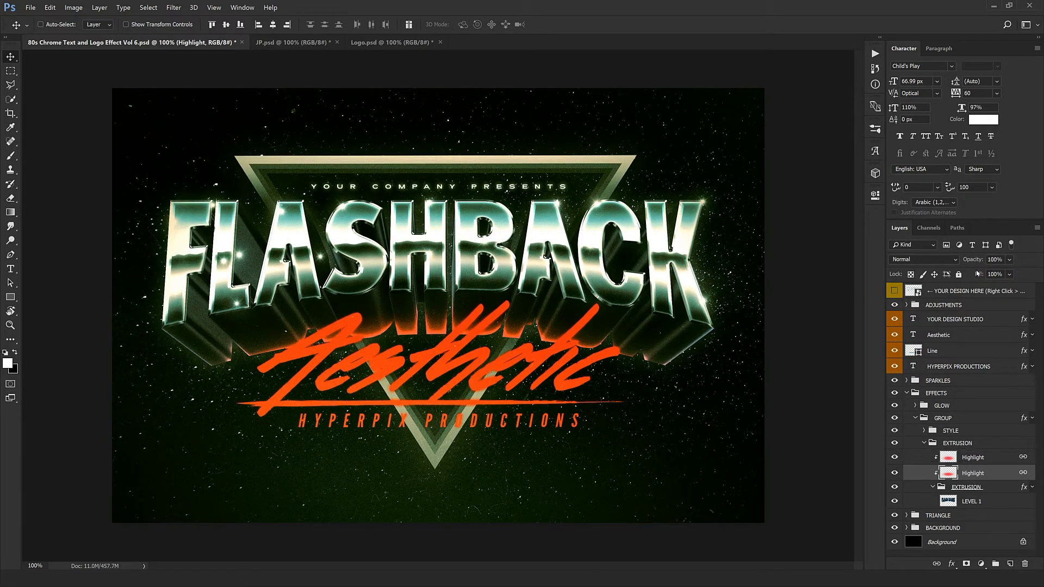
drag(979, 263, 951, 268)
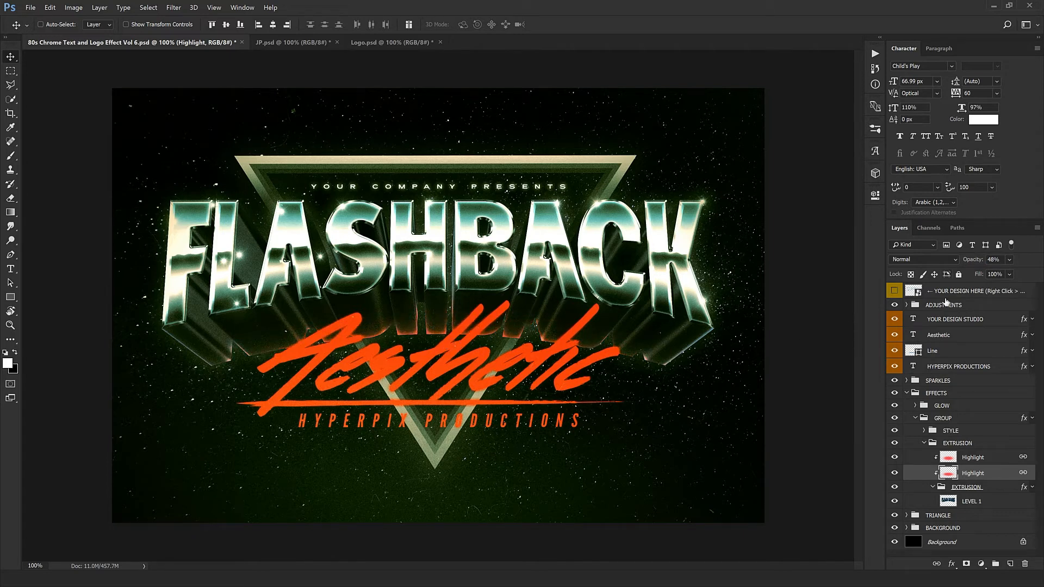
drag(987, 258, 1012, 267)
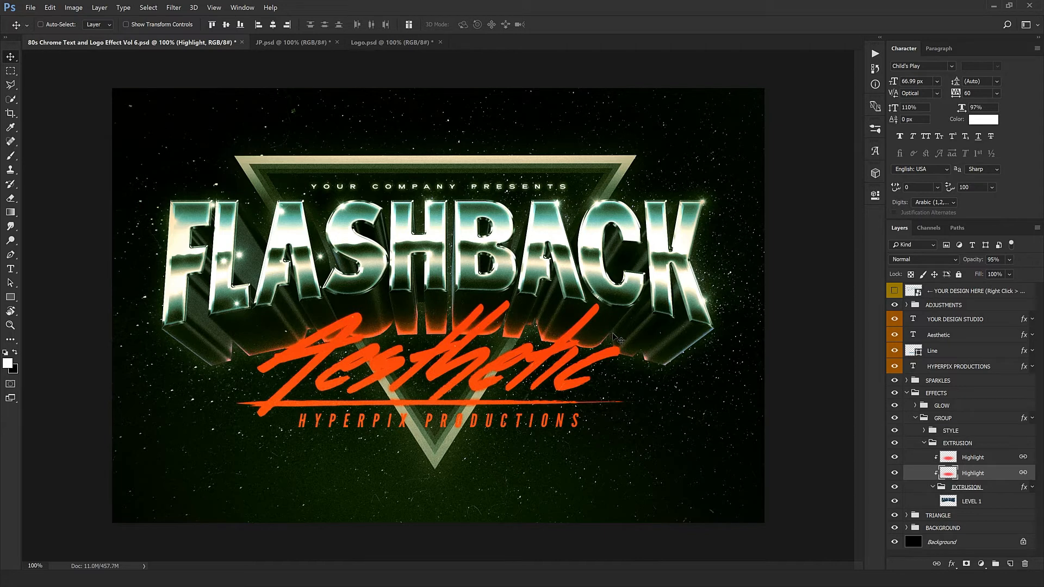
Step: Collapse the GROUP folder inside EFFECTS and expand the ADJUSTMENTS folder
click(928, 444)
click(918, 419)
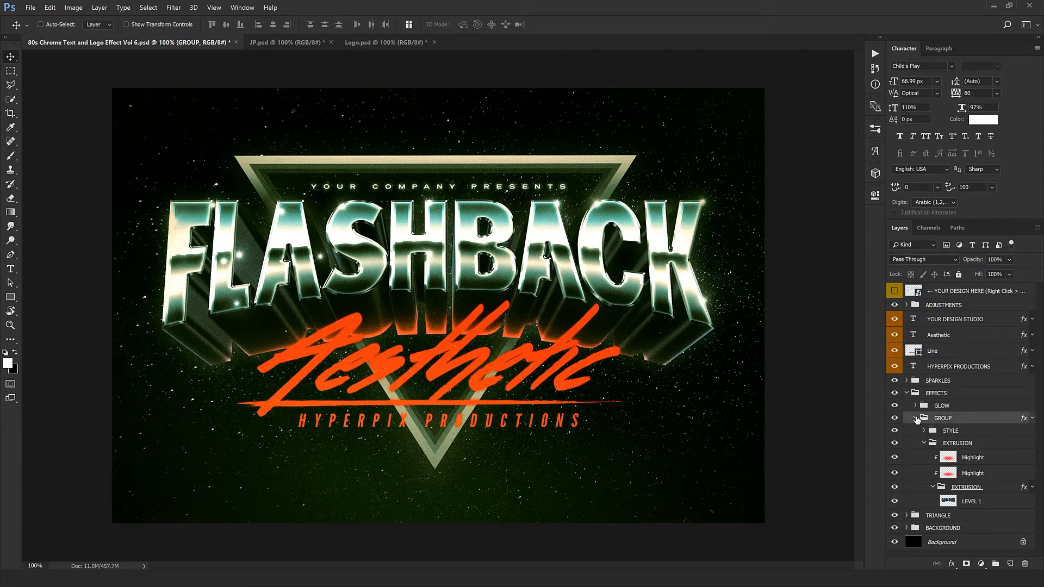
click(917, 419)
click(936, 307)
click(907, 305)
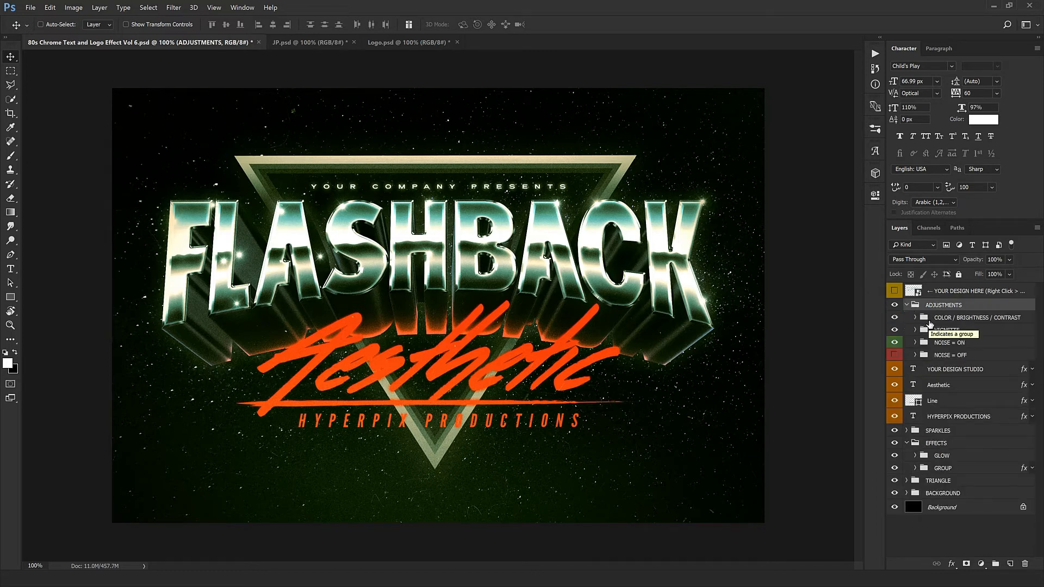
Step: Examine the adjustment layers inside the COLOR / BRIGHTNESS / CONTRAST folder and collapse it again
click(917, 319)
scroll(922, 353, down, 3)
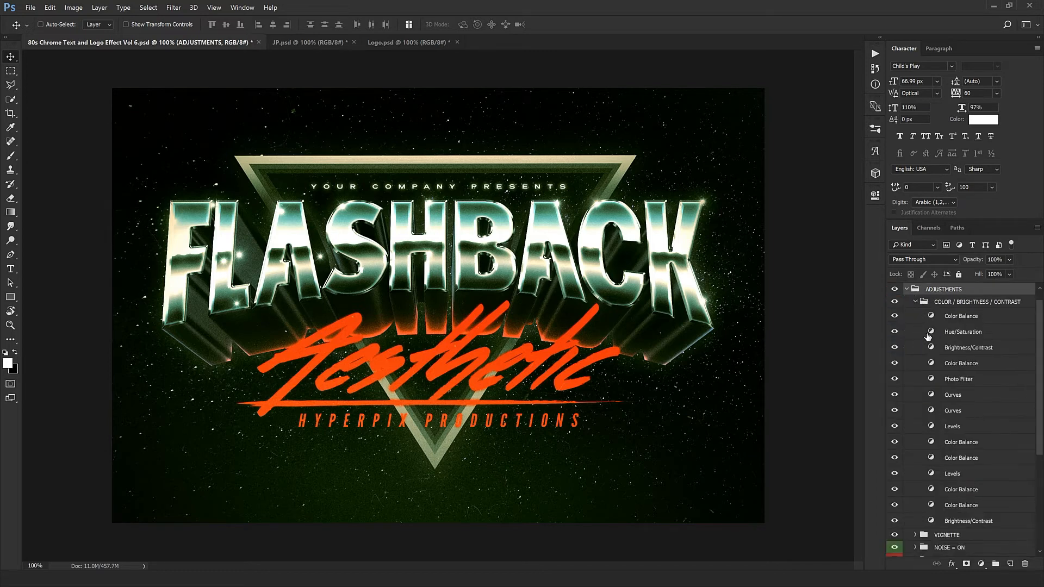
scroll(928, 391, up, 3)
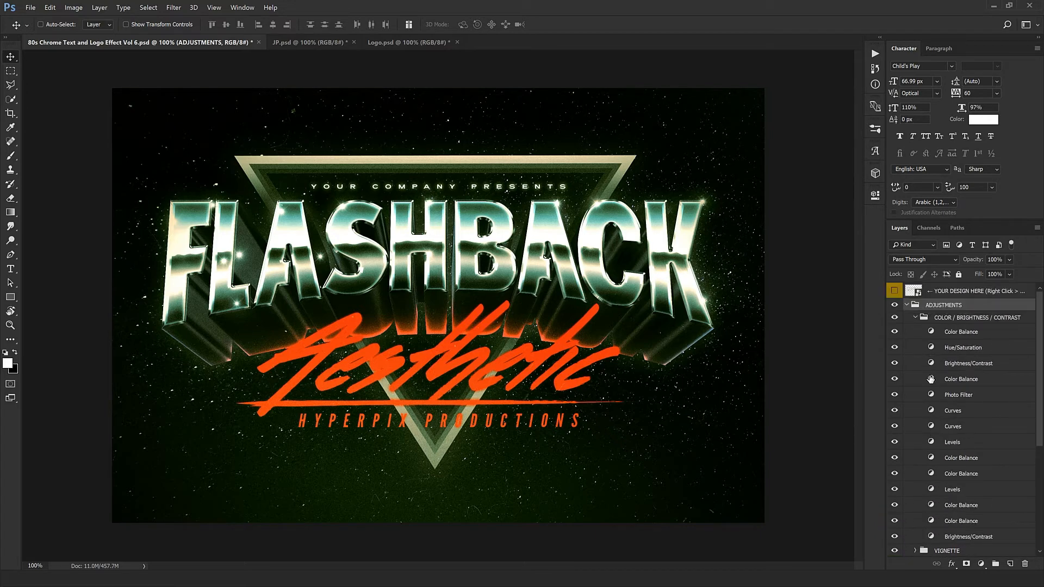
scroll(932, 397, down, 2)
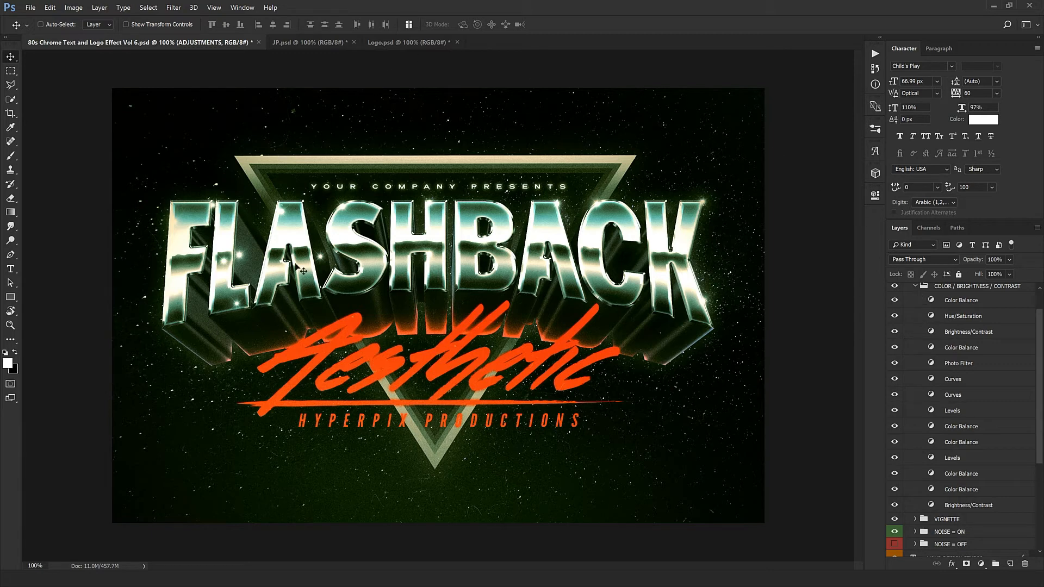
scroll(912, 306, up, 1)
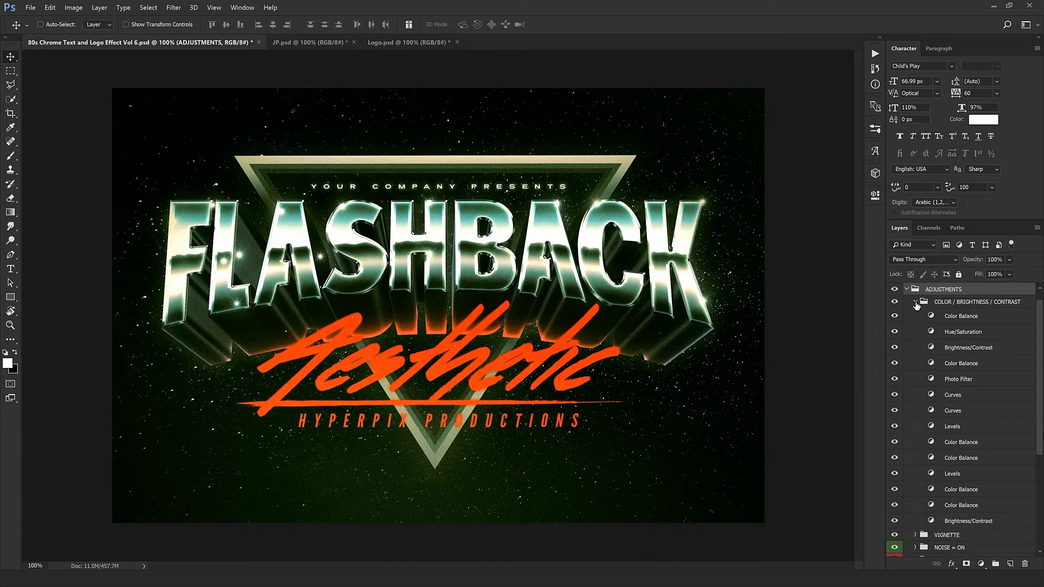
click(916, 303)
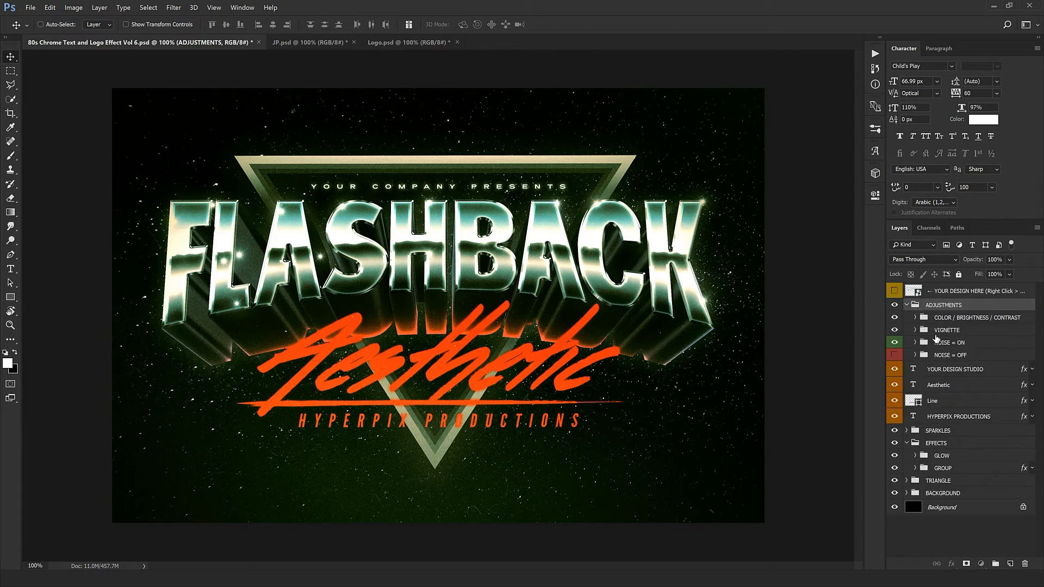
Step: Compare the image with the Vignette layer in the VIGNETTE folder on and off, and reduce that layer's opacity
click(936, 333)
click(915, 330)
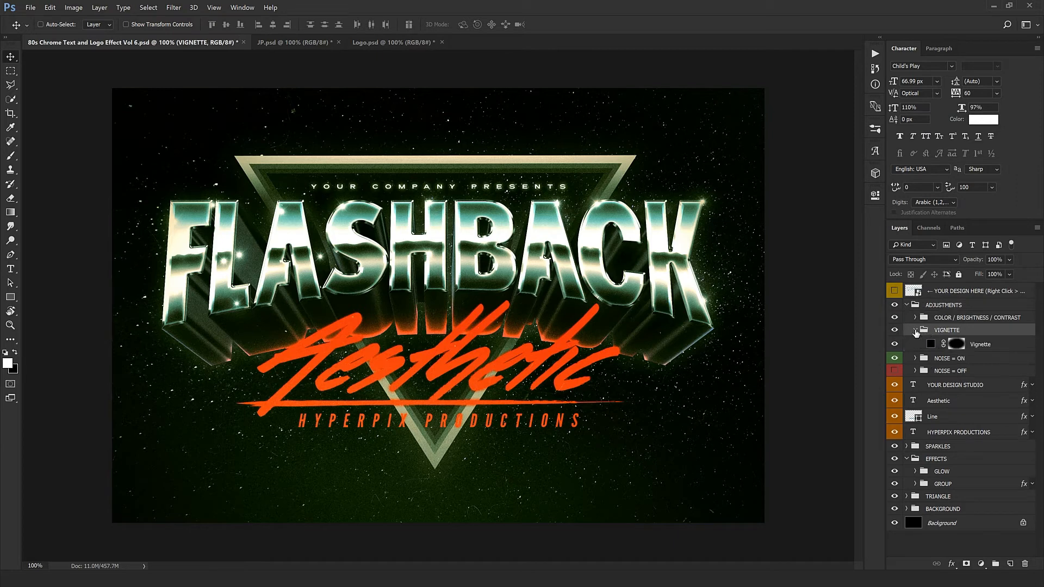
click(995, 349)
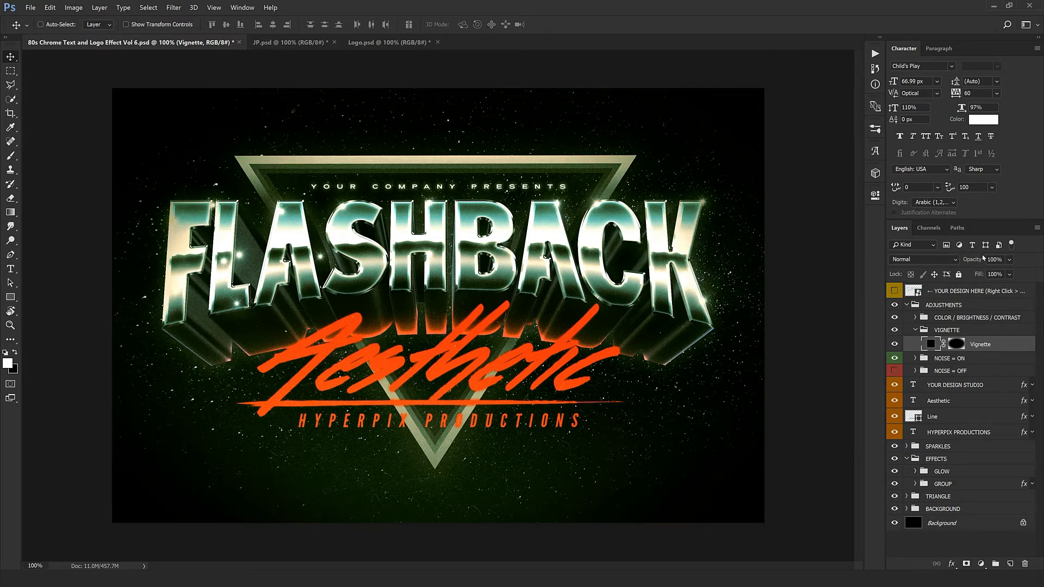
click(896, 345)
click(900, 348)
click(900, 348)
click(900, 349)
double_click(900, 349)
drag(976, 260, 947, 266)
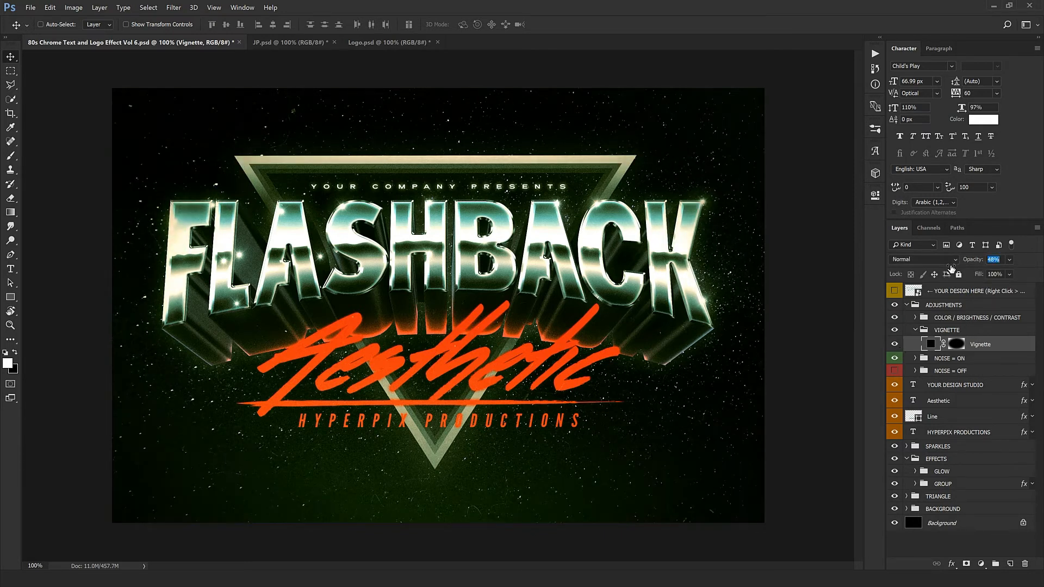
Step: Examine the layers inside the NOISE = ON folder, collapse it again and inspect the grain on the chrome letters up close
click(916, 358)
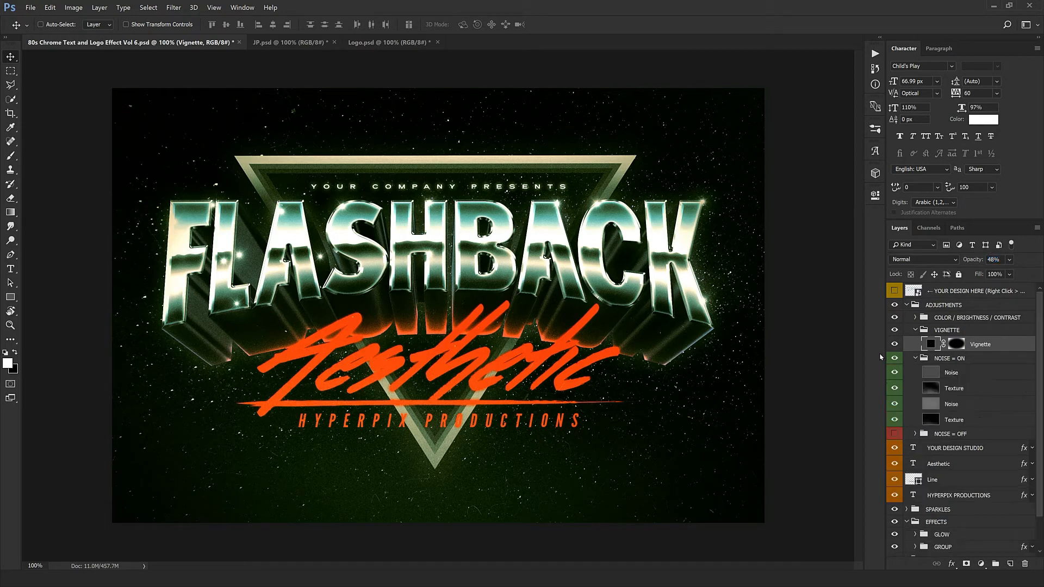
click(916, 359)
key(ctrl+plus)
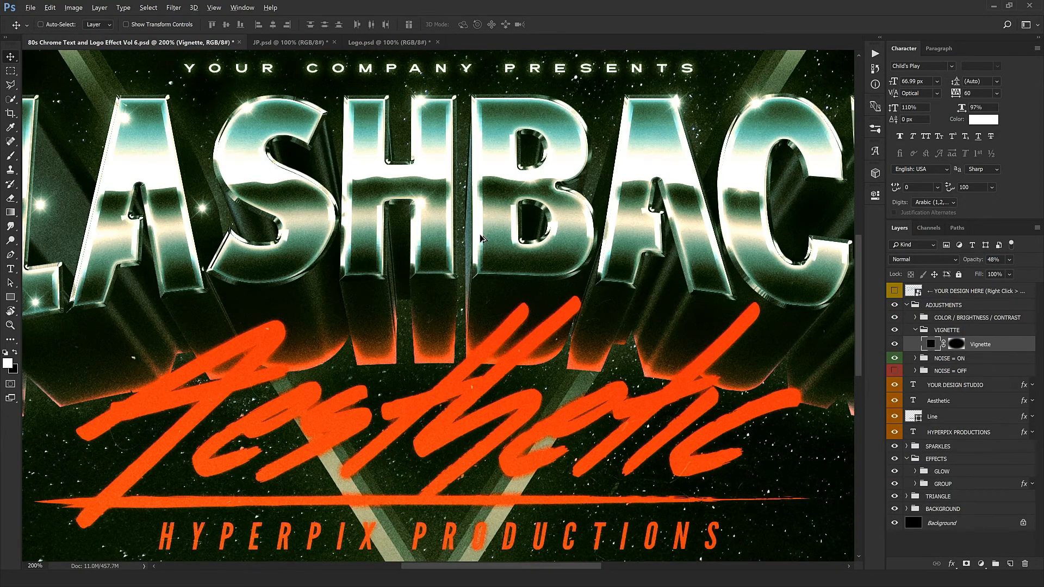
drag(495, 220, 431, 301)
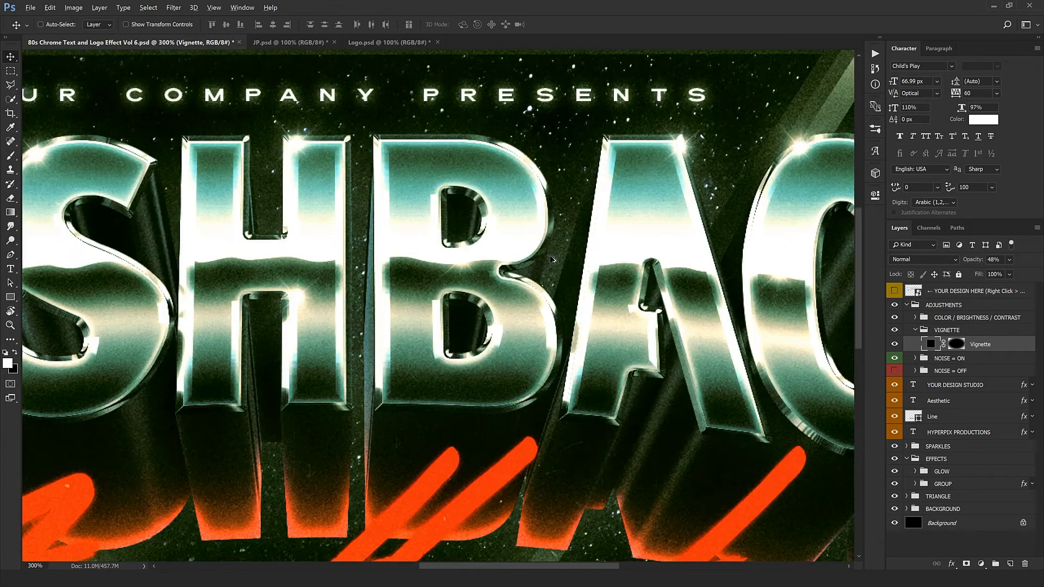
key(ctrl+plus)
drag(416, 320, 529, 336)
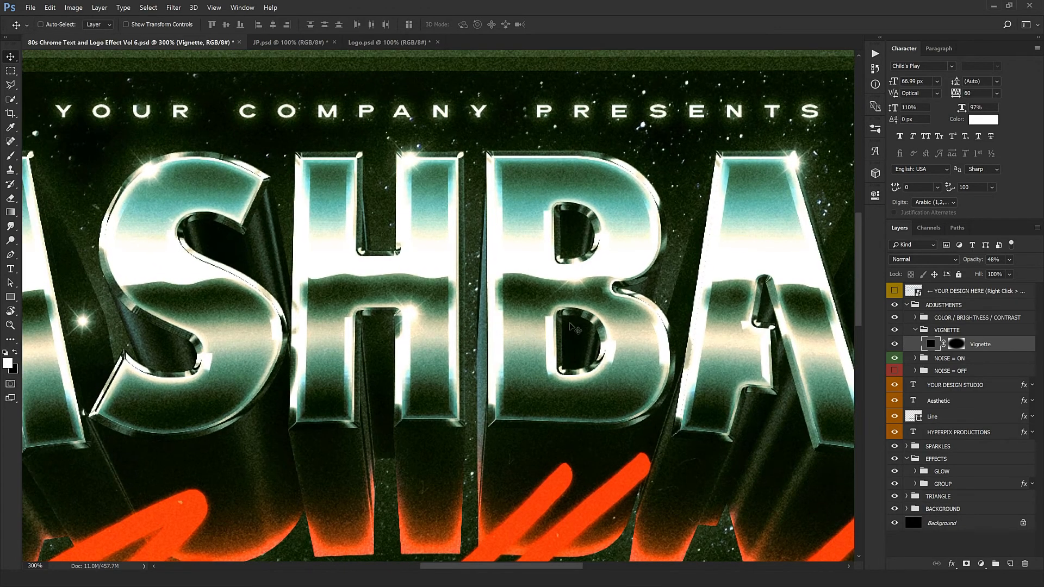
Step: Compare the artwork with the NOISE = OFF folder shown instead of NOISE = ON, and restore the NOISE = ON version
click(896, 360)
click(895, 371)
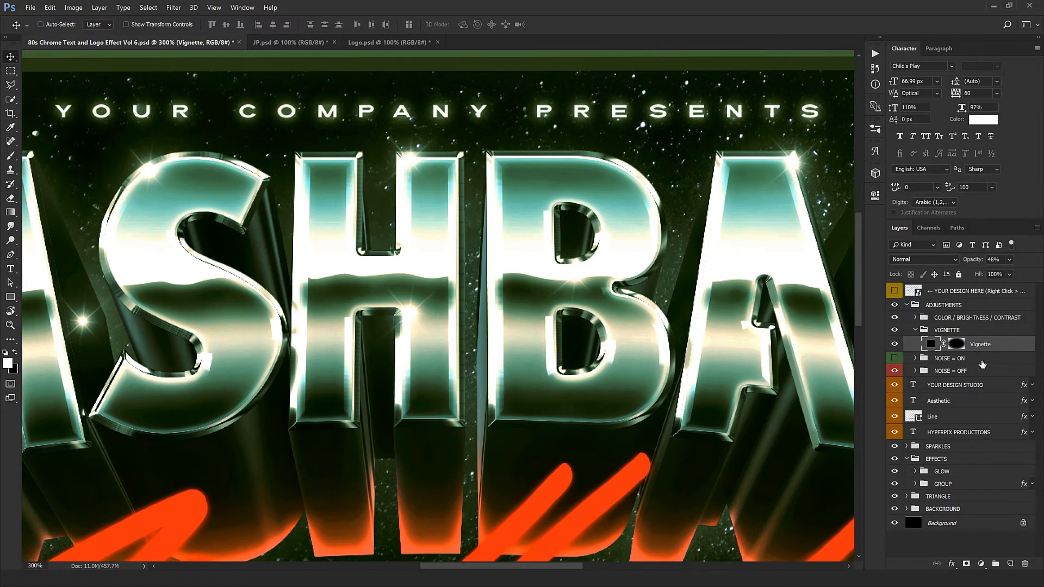
click(921, 360)
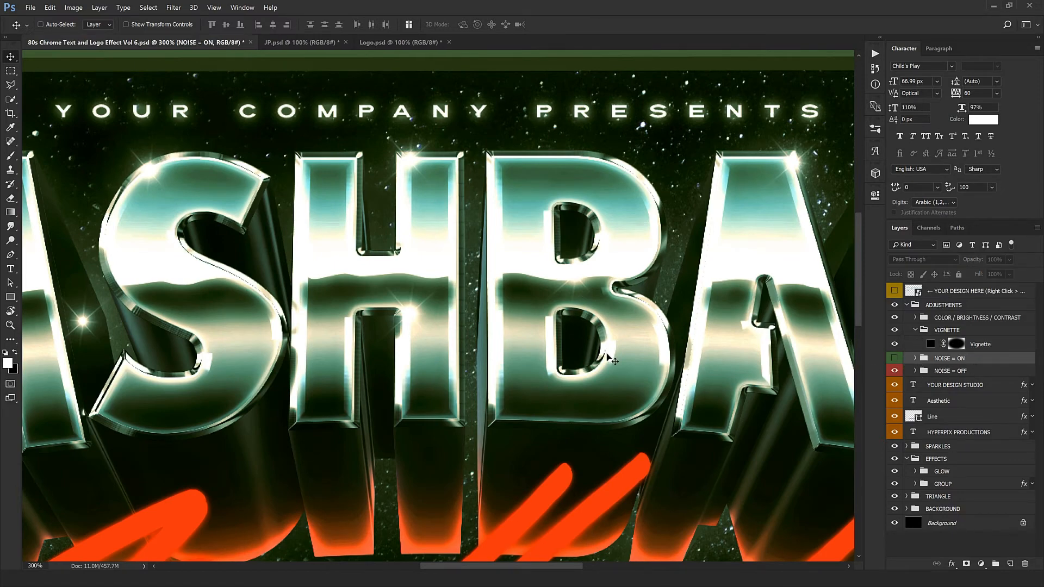
drag(430, 522, 443, 441)
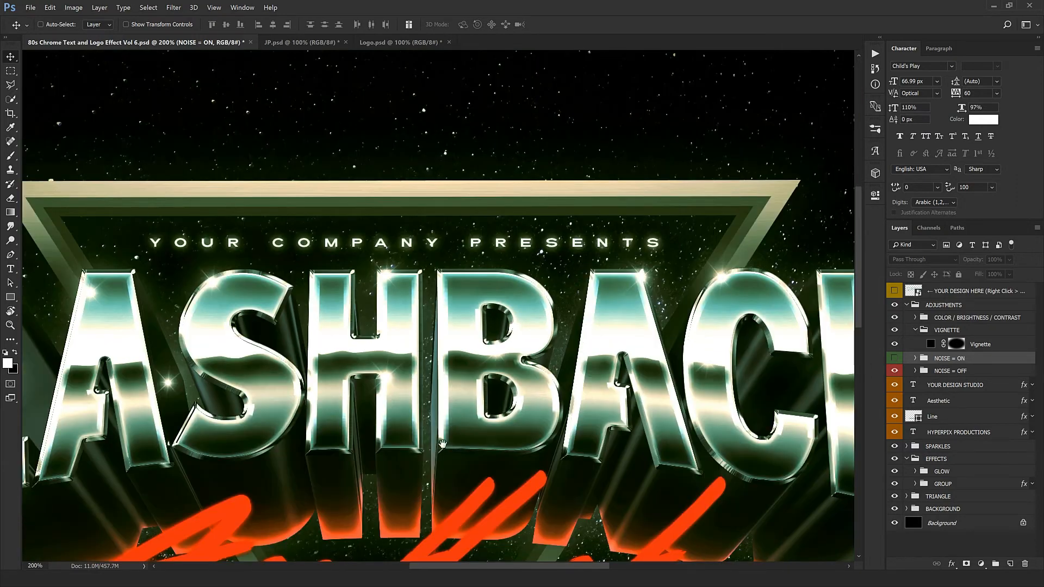
drag(444, 447, 437, 401)
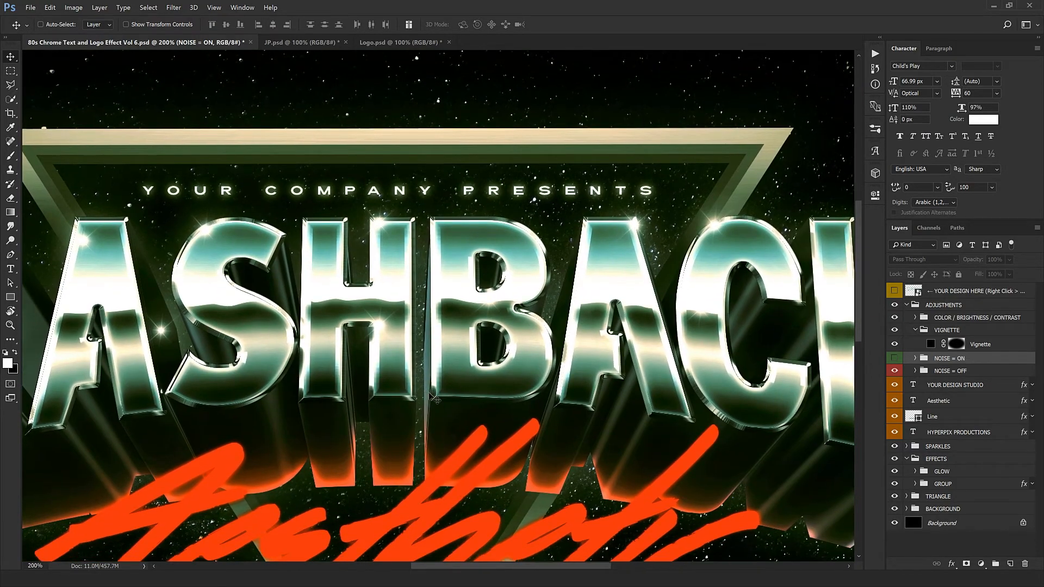
scroll(437, 400, down, 2)
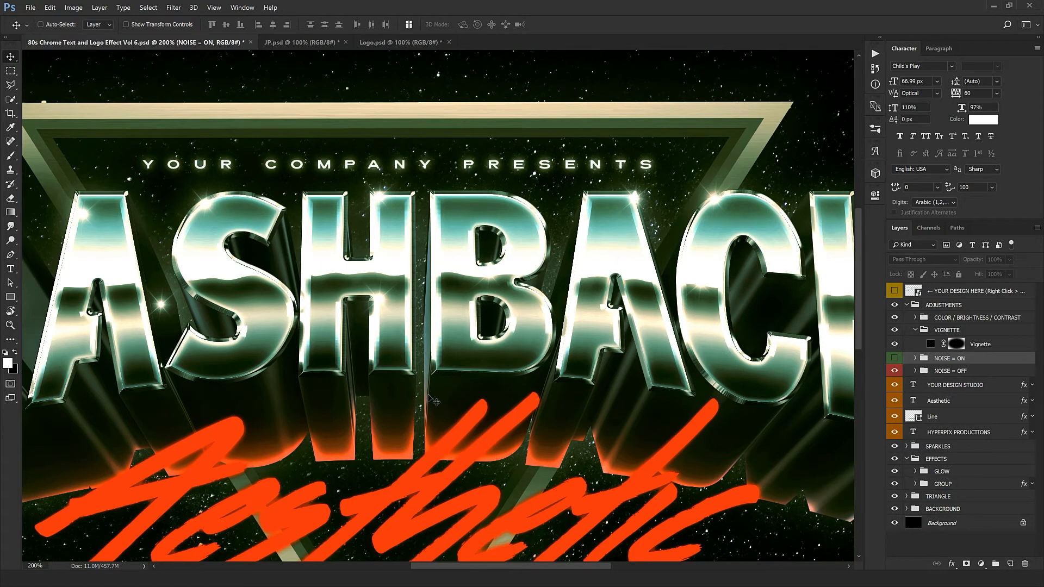
click(895, 360)
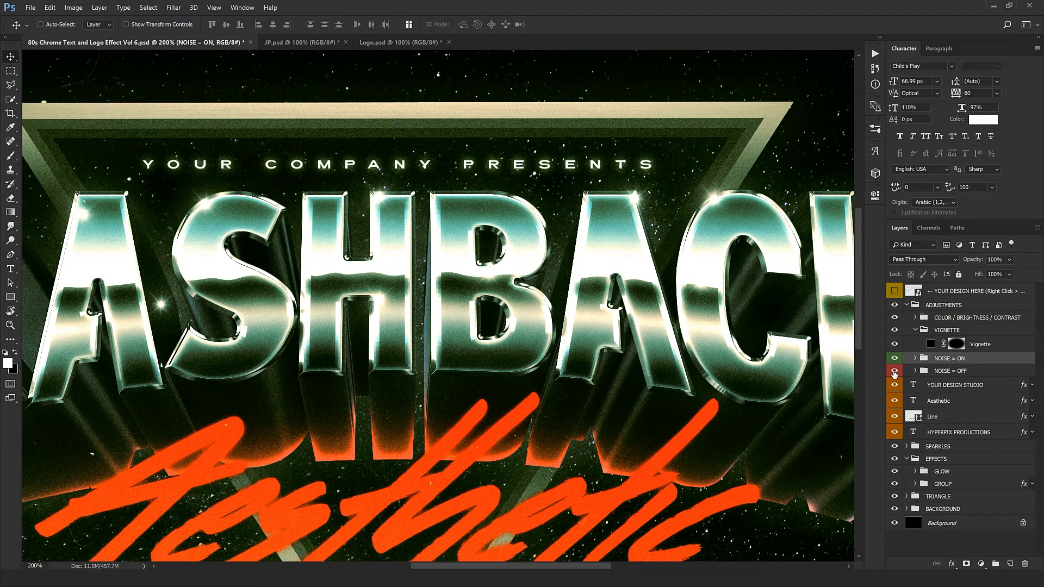
click(895, 371)
Step: Collapse the ADJUSTMENTS folder and select the YOUR DESIGN STUDIO text layer
click(910, 308)
click(907, 306)
click(941, 325)
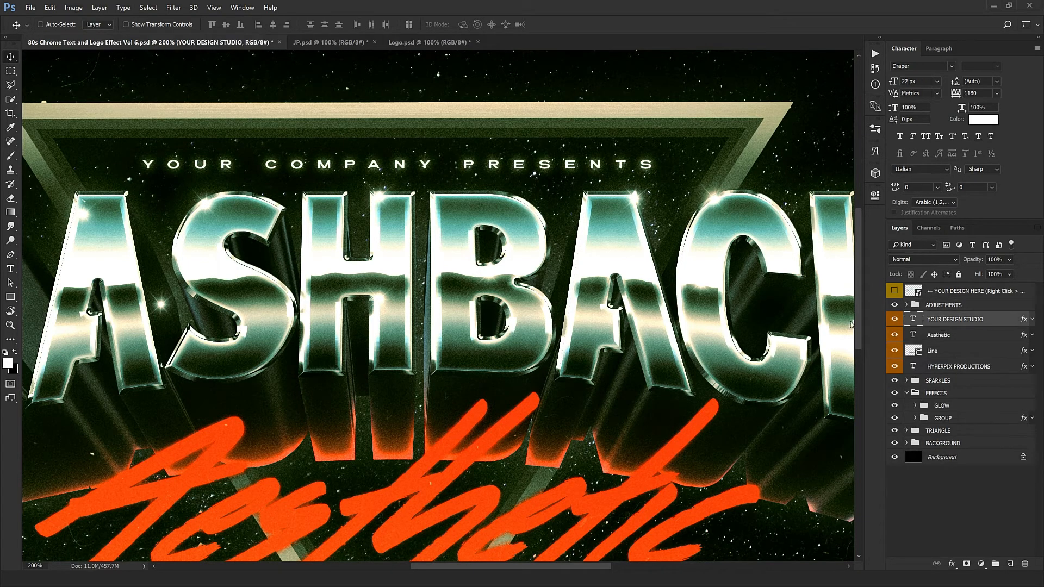
Step: Try moving the YOUR COMPANY PRESENTS text above the title and opening it for editing
scroll(614, 314, down, 2)
scroll(449, 240, up, 1)
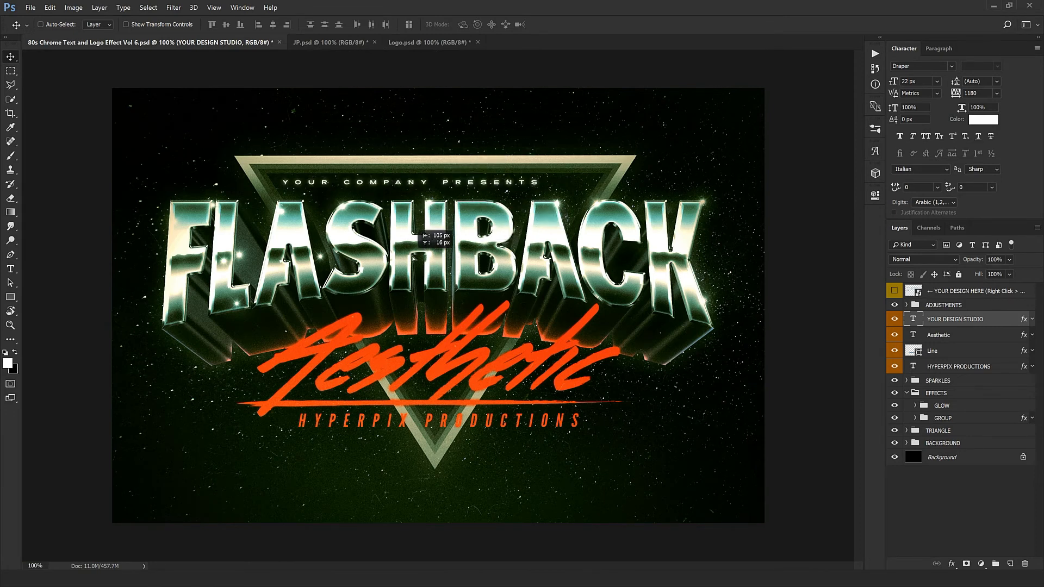
key(t)
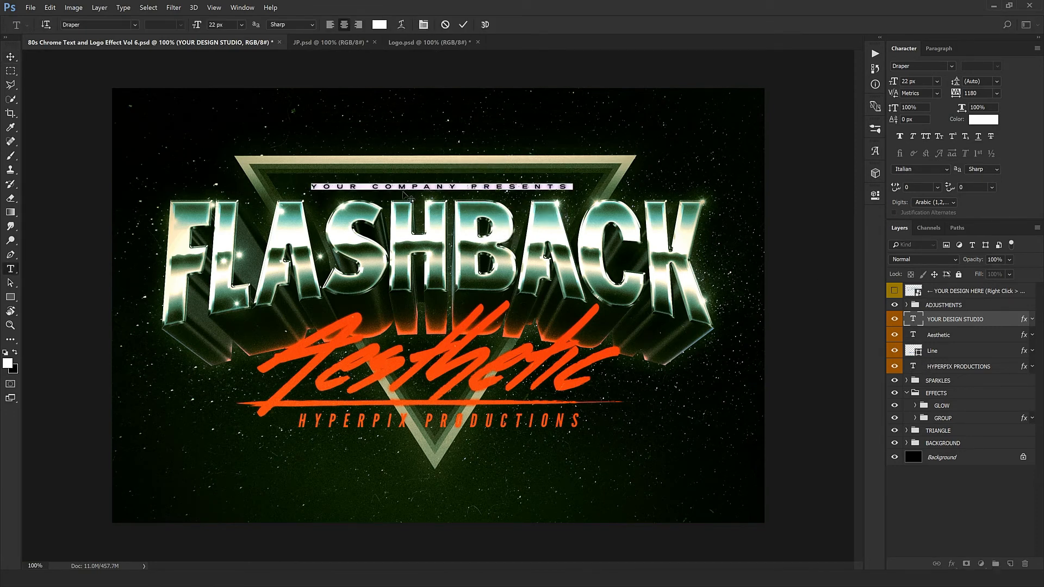
click(402, 184)
key(shift+End)
click(462, 24)
key(v)
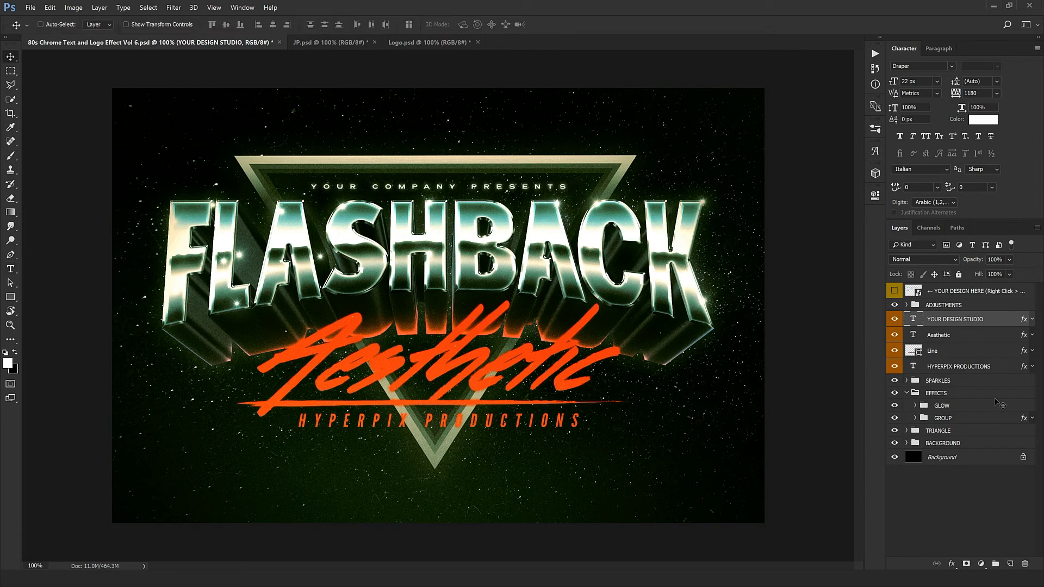
Step: Replace the Aesthetic script text below the title with 1980s
click(952, 336)
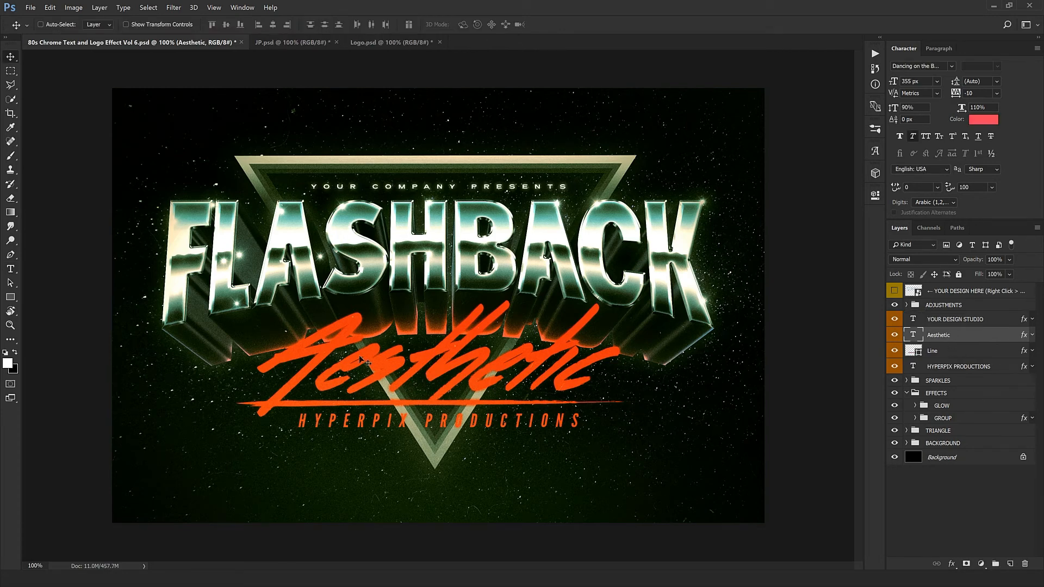
double_click(913, 335)
key(ctrl+h)
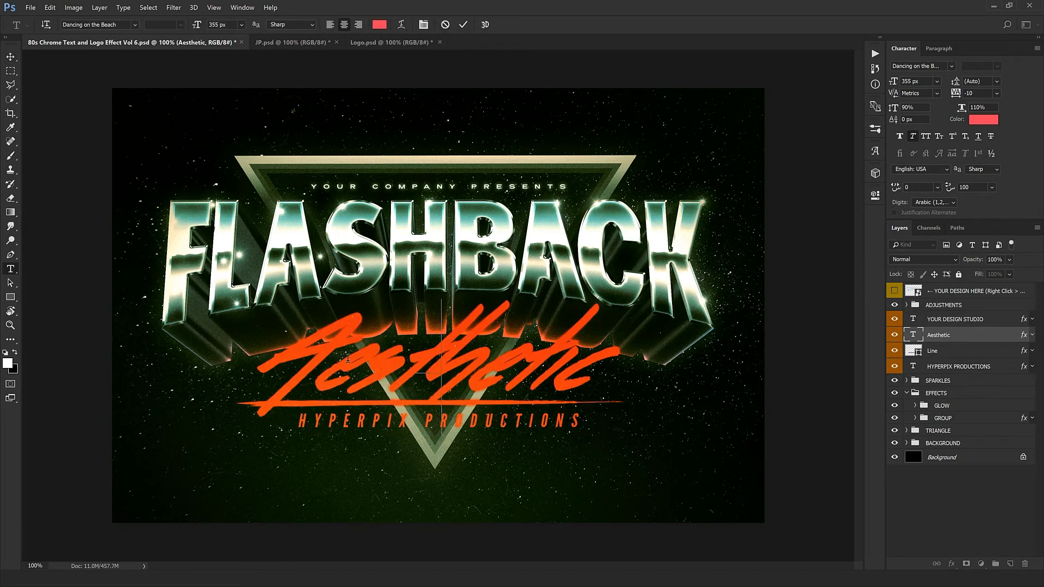
text(1980)
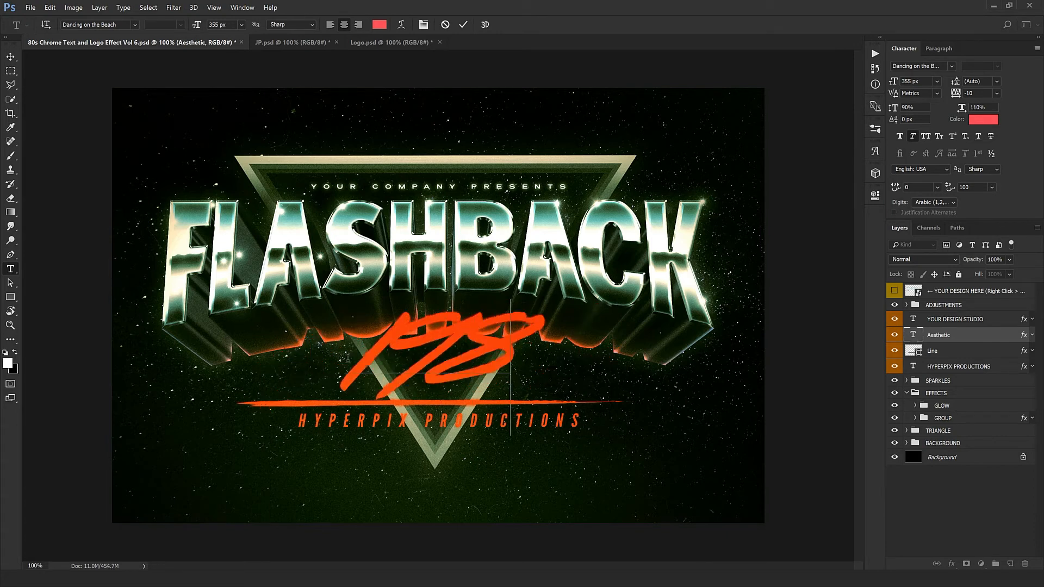
text(s)
key(ctrl+Return)
key(v)
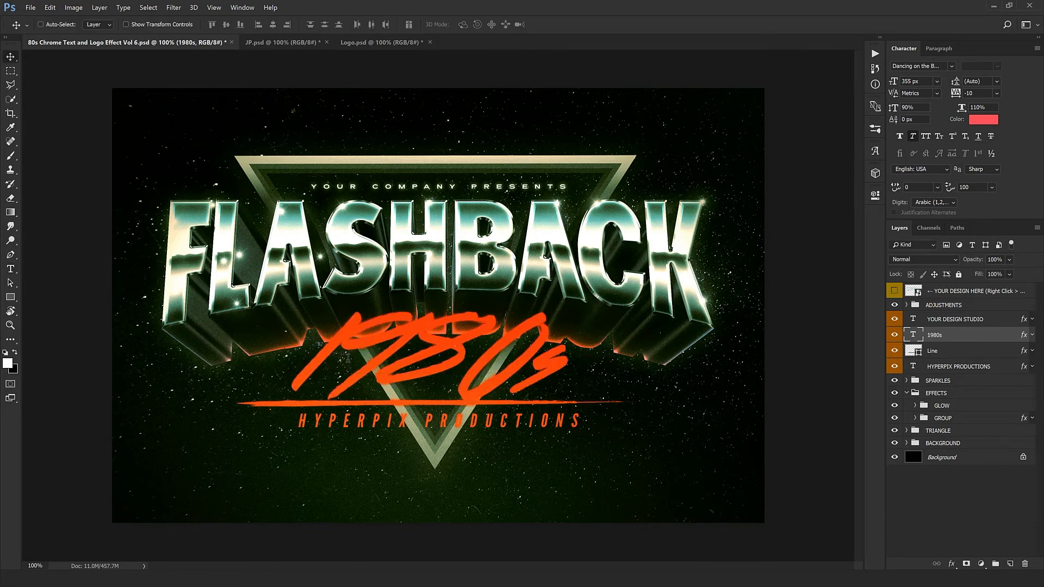
Step: Check the design with the Line and HYPERPIX PRODUCTIONS layers hidden and shown again
click(940, 367)
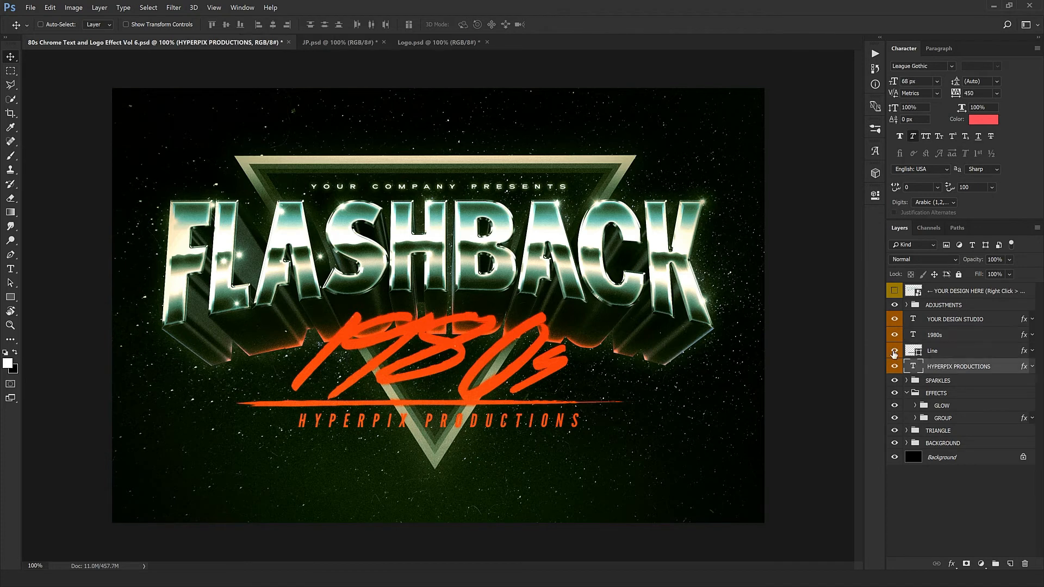
click(895, 353)
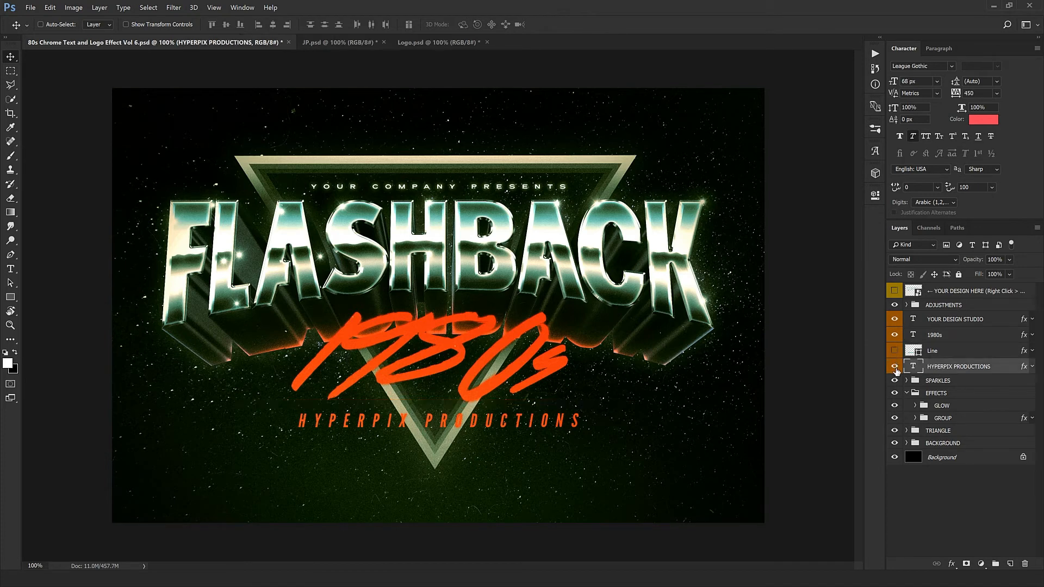
click(895, 368)
click(895, 368)
click(895, 353)
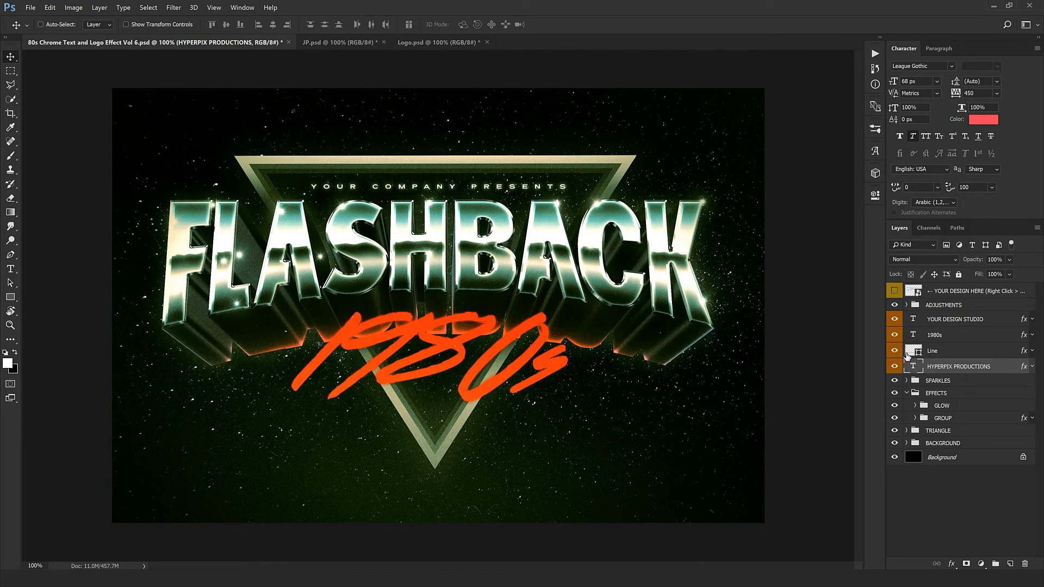
Step: Move the Line and HYPERPIX PRODUCTIONS layers slightly down, and shift them together with the 1980s text about 105 px lower
shift+click(940, 353)
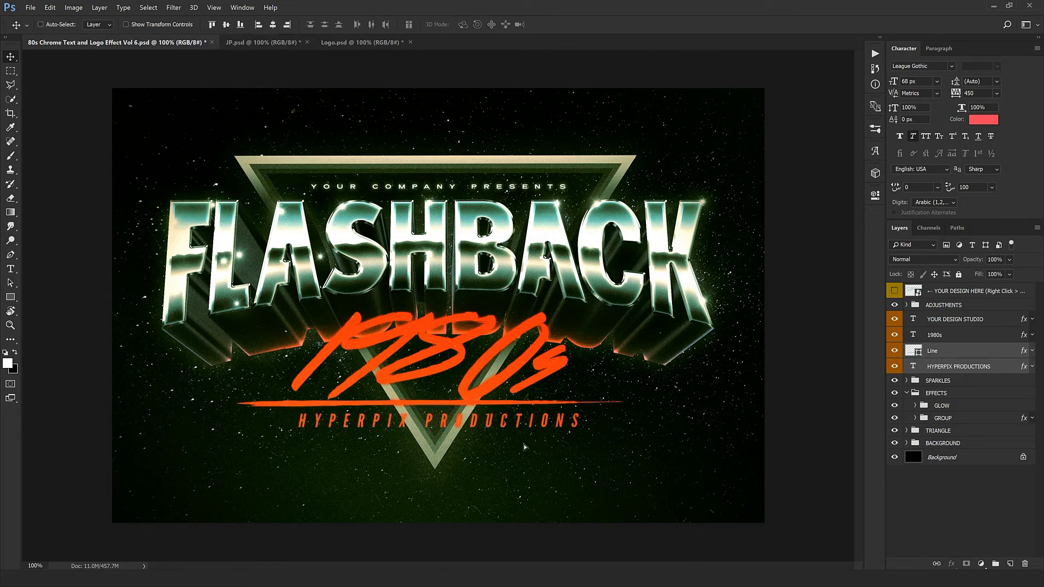
drag(524, 438, 523, 445)
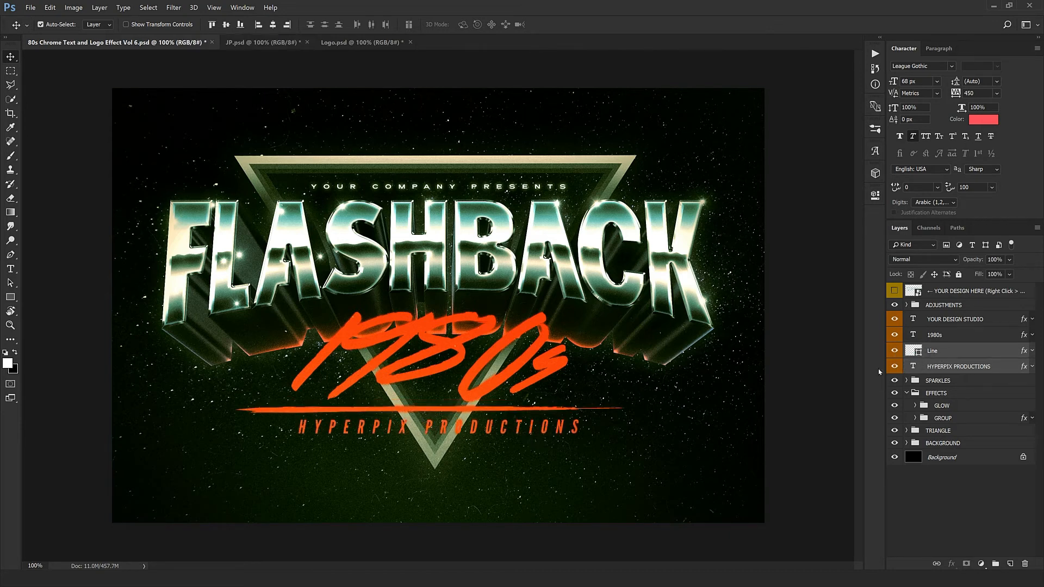
shift+click(937, 337)
drag(542, 392, 543, 410)
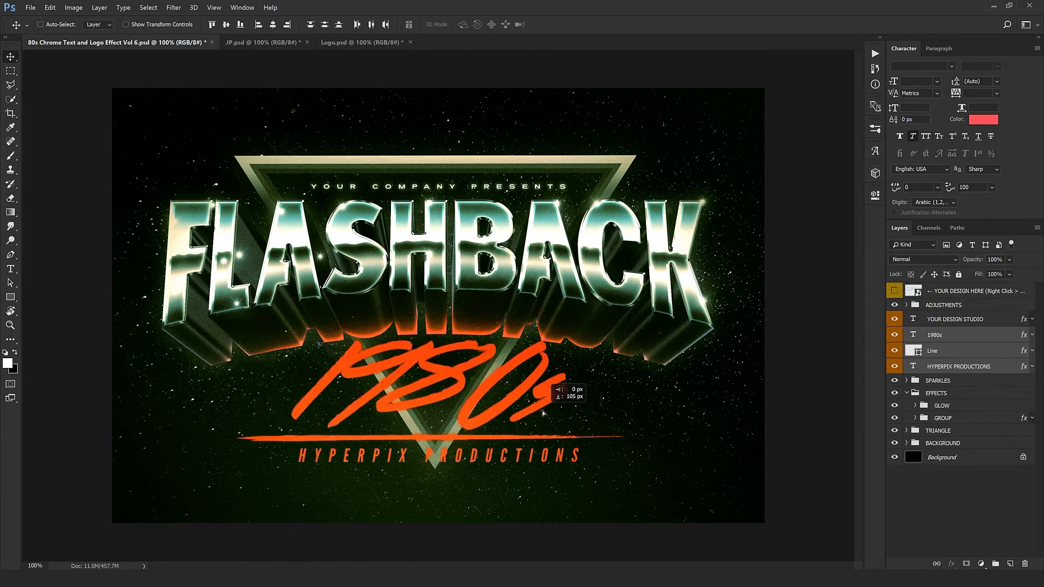
Step: Shrink the Line layer about its centre to about 1132 px wide and 20 px high, and nudge it slightly down
click(984, 354)
key(ctrl+t)
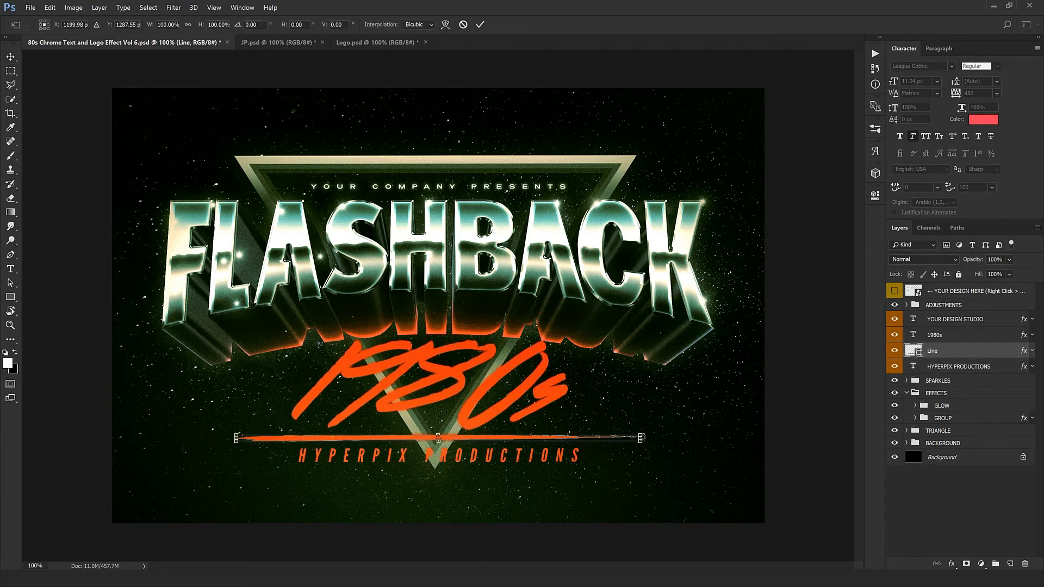
drag(644, 438, 615, 437)
key(Return)
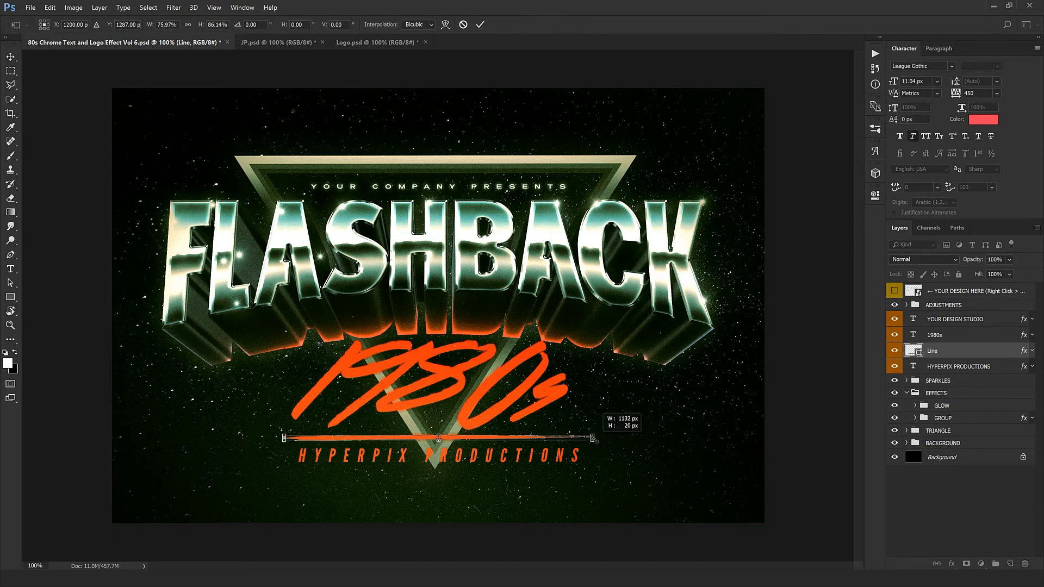
key(ctrl+shift+Down)
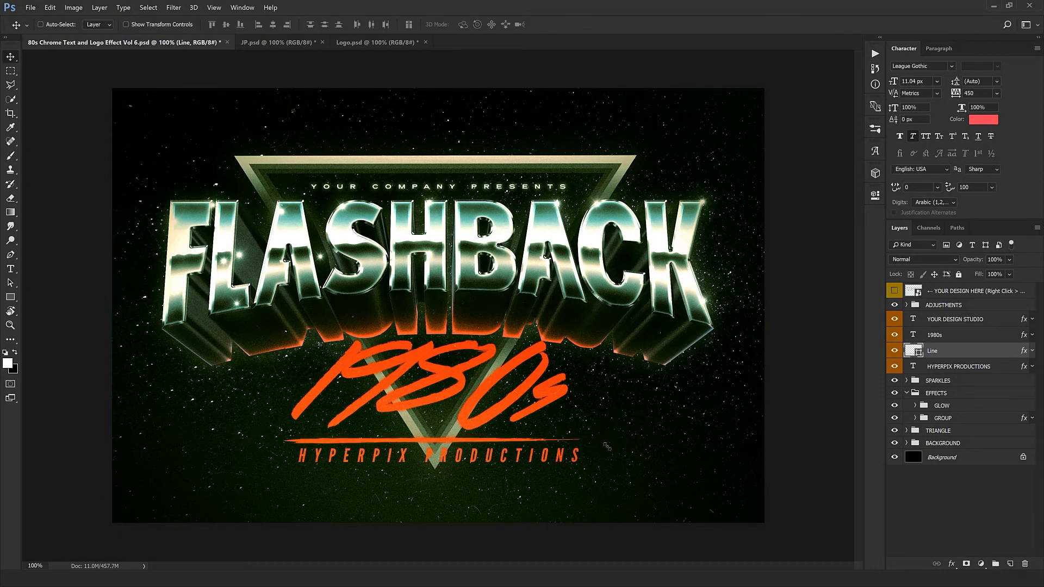
Step: Nudge the Line and HYPERPIX PRODUCTIONS layers slightly up together, closer to the 1980s text
ctrl+click(929, 372)
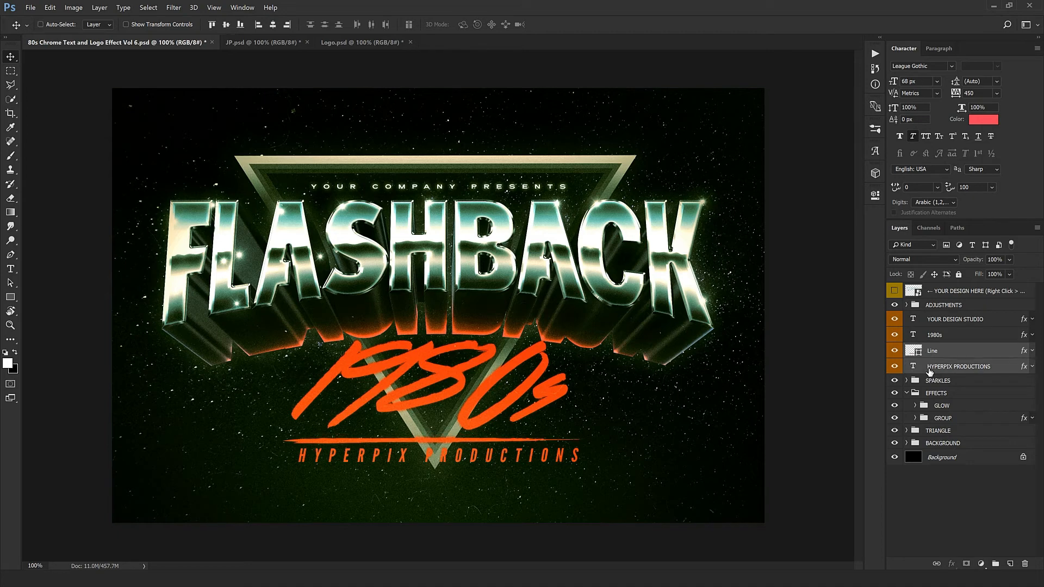
key(shift+Up)
key(shift+Up)
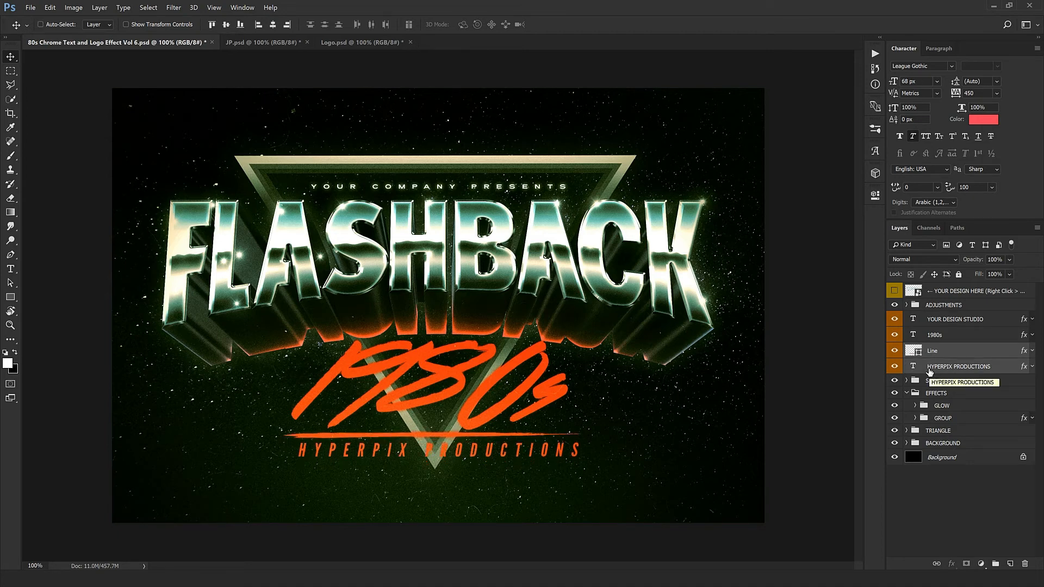
Step: Collapse the EFFECTS folder, expand the SPARKLES folder and reposition its first Sparkle group
click(906, 393)
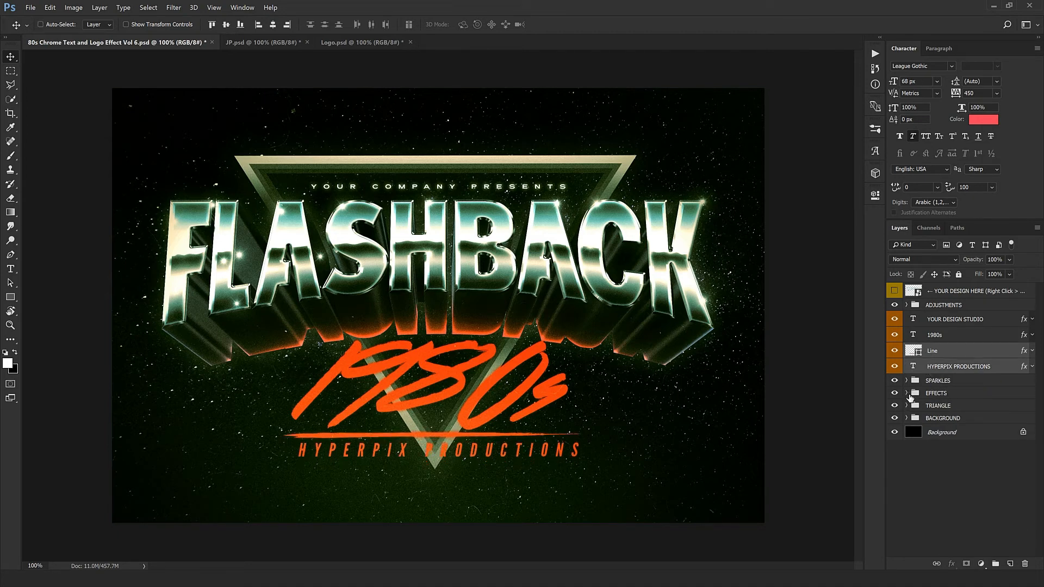
click(907, 381)
click(953, 394)
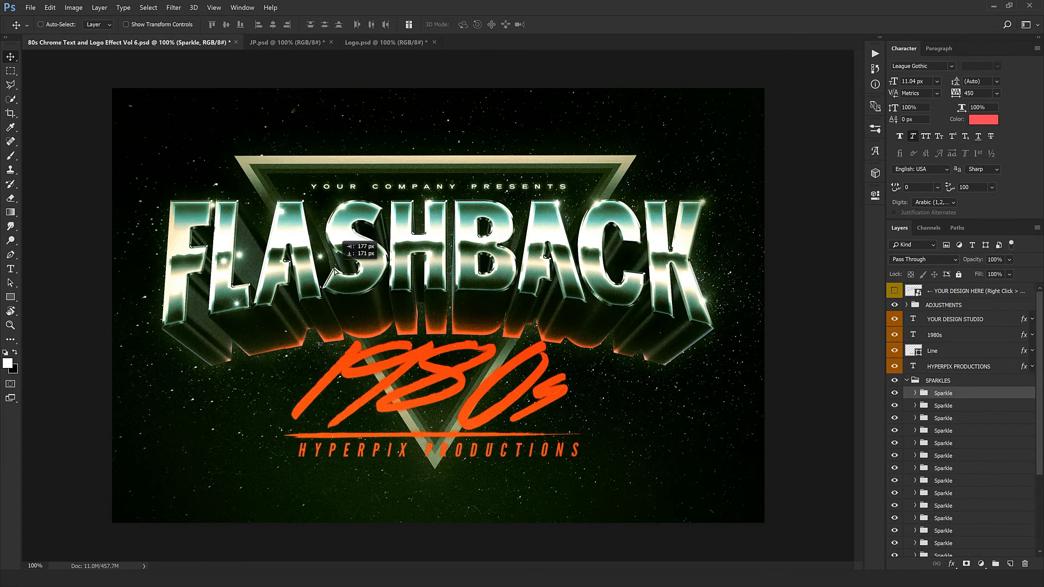
Step: Reposition the second, third and fourth Sparkle groups in the SPARKLES folder farther right across the artwork
click(943, 402)
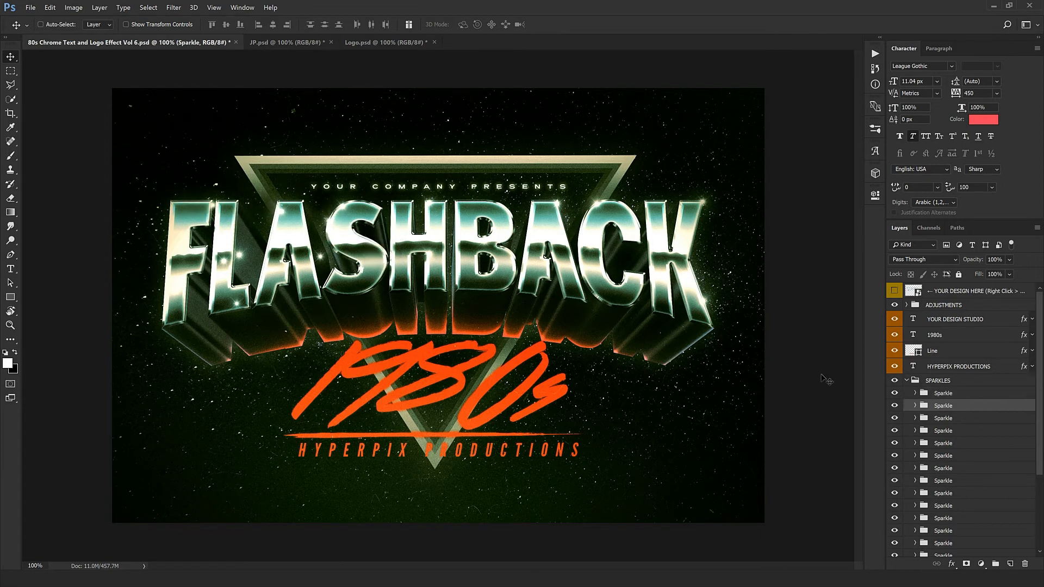
drag(384, 305, 594, 393)
click(944, 419)
drag(443, 375, 572, 394)
click(944, 431)
drag(470, 305, 610, 357)
Step: Place the sixth Sparkle group on the upper right curve of the letter B in FLASHBACK
click(957, 443)
click(919, 454)
drag(469, 403, 750, 352)
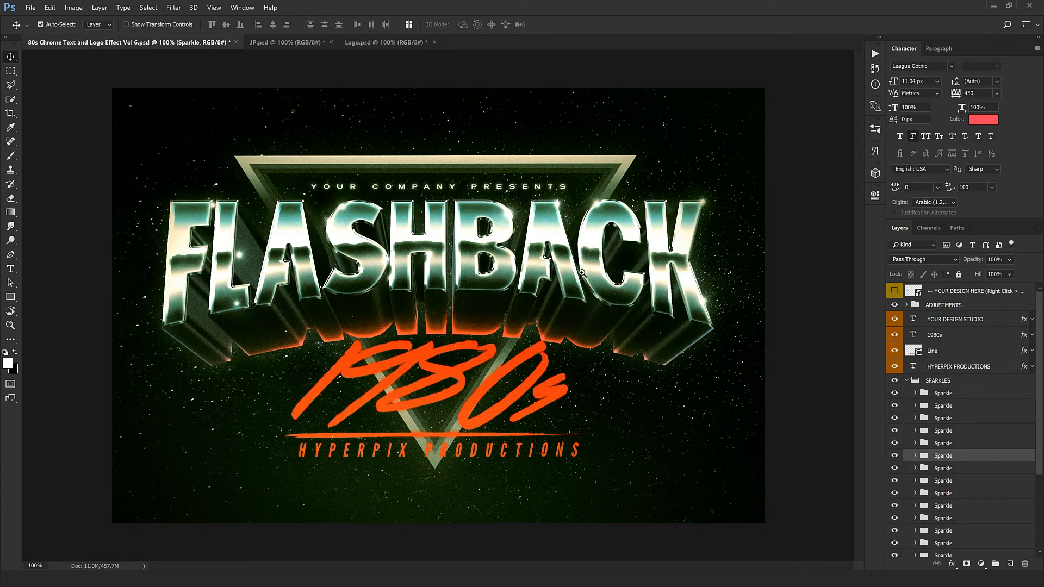
drag(456, 313, 541, 205)
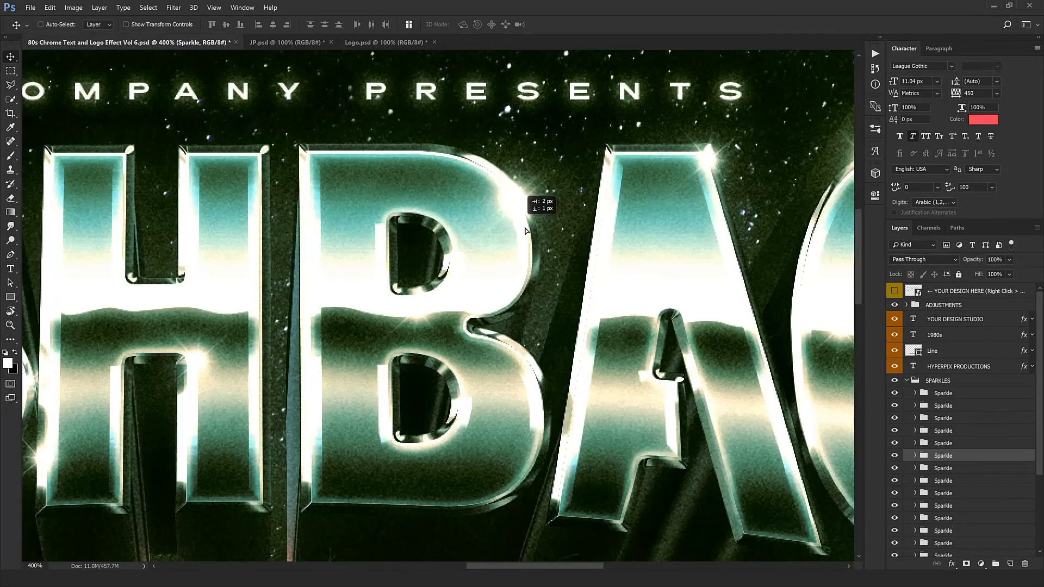
Step: Move the selected Sparkle group off the letter B, right toward the letter K in FLASHBACK
key(ctrl+minus)
key(ctrl+minus)
key(ctrl+minus)
key(ctrl+minus)
drag(504, 315, 561, 322)
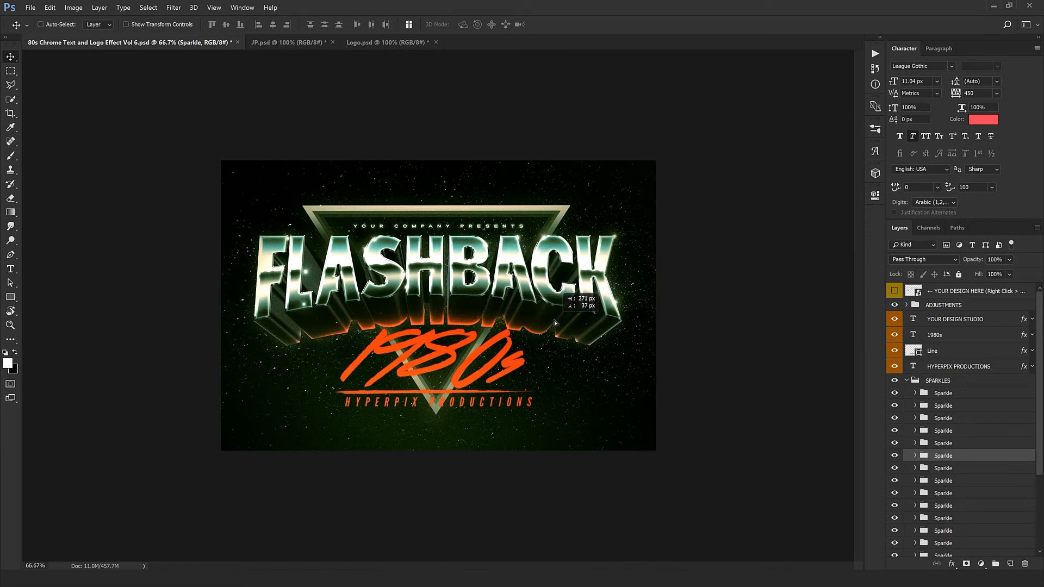
key(ctrl+plus)
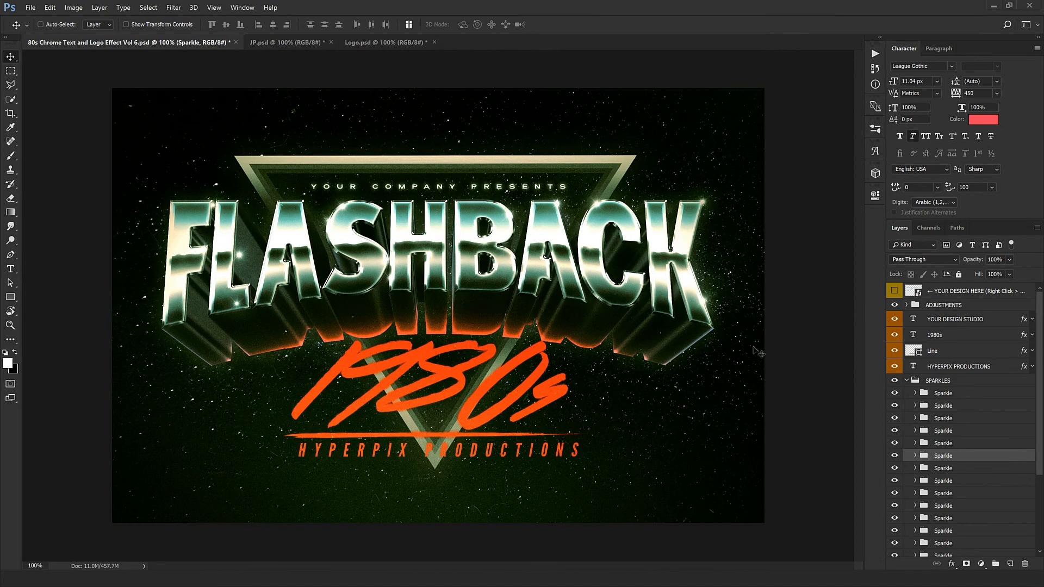
Step: Move the two Sparkle groups on the upright and corner of the letter L away from the letter
right_click(240, 257)
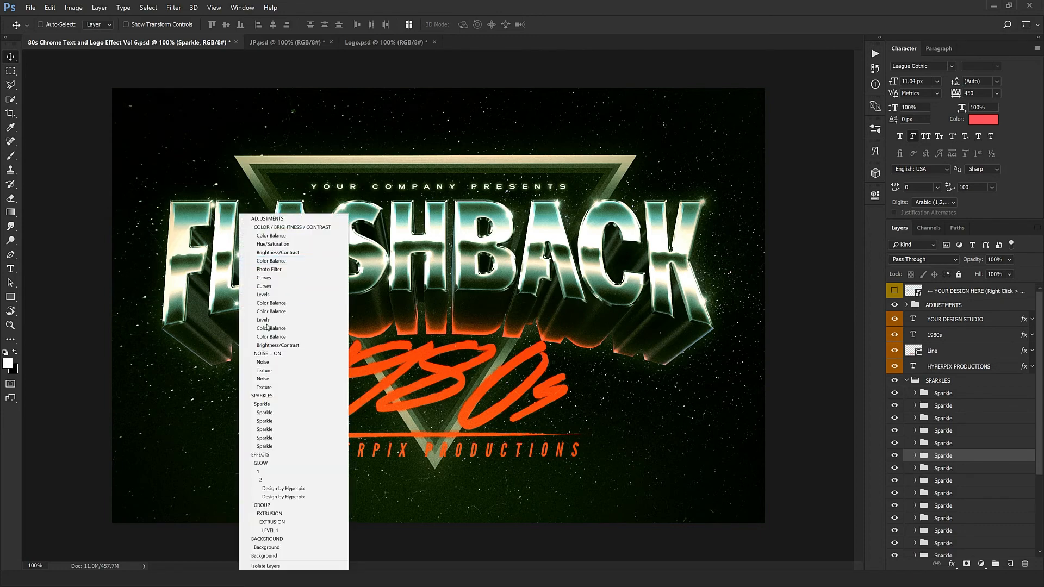
click(282, 405)
drag(238, 287, 332, 272)
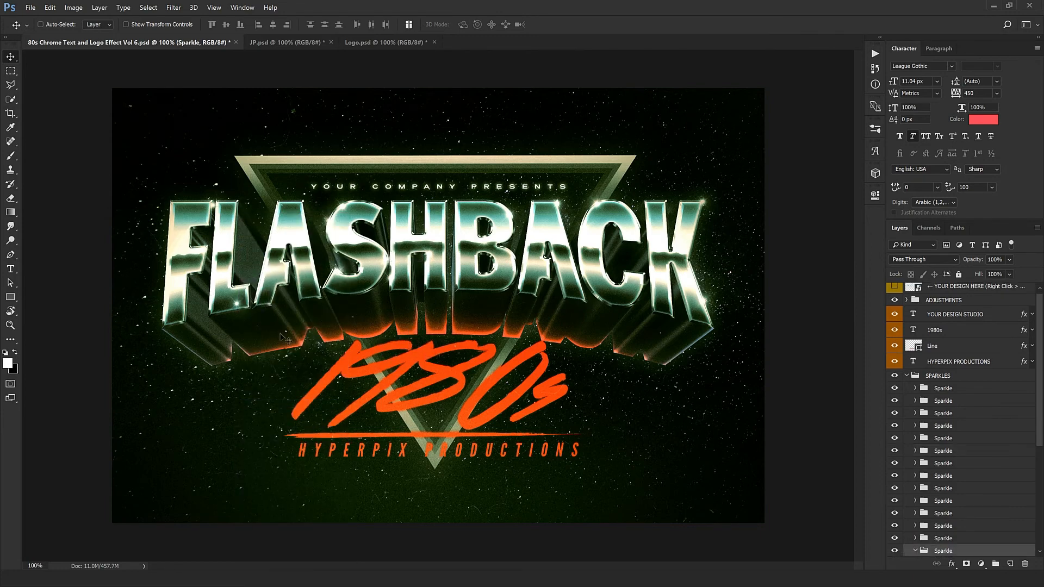
right_click(240, 314)
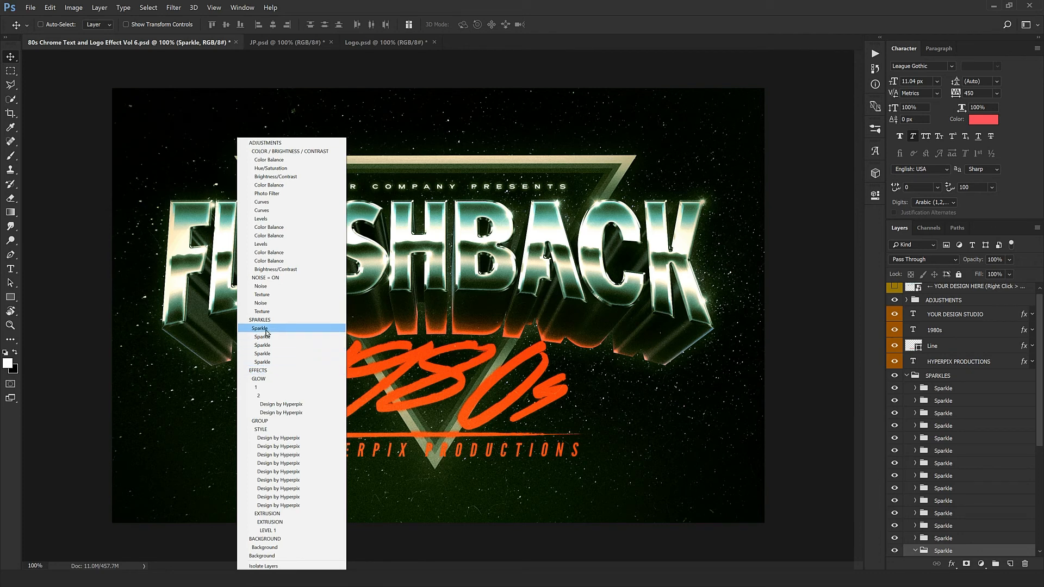
click(267, 332)
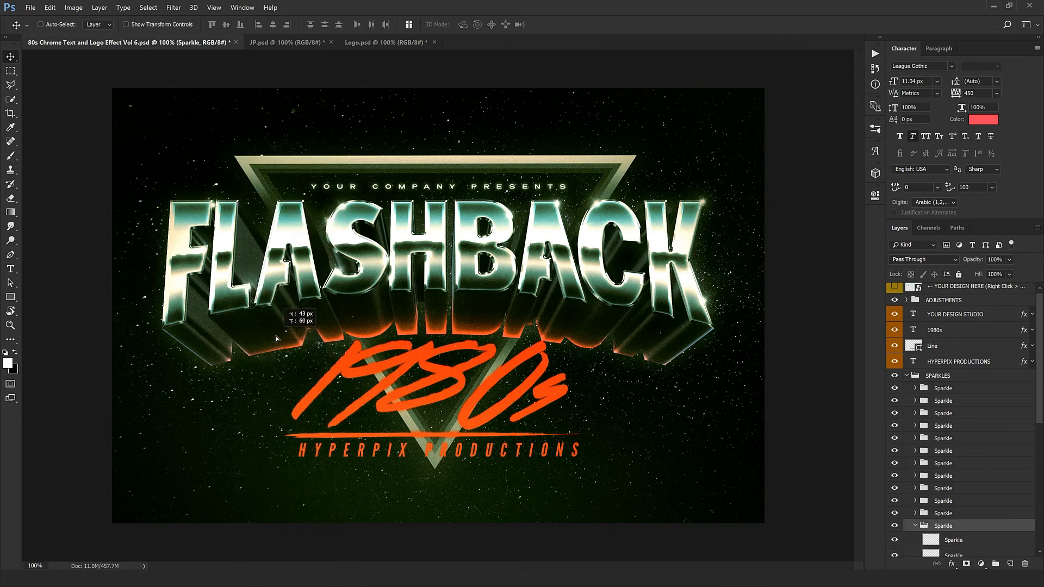
Step: Collapse the SPARKLES folder and select the EFFECTS folder
double_click(905, 377)
key(Escape)
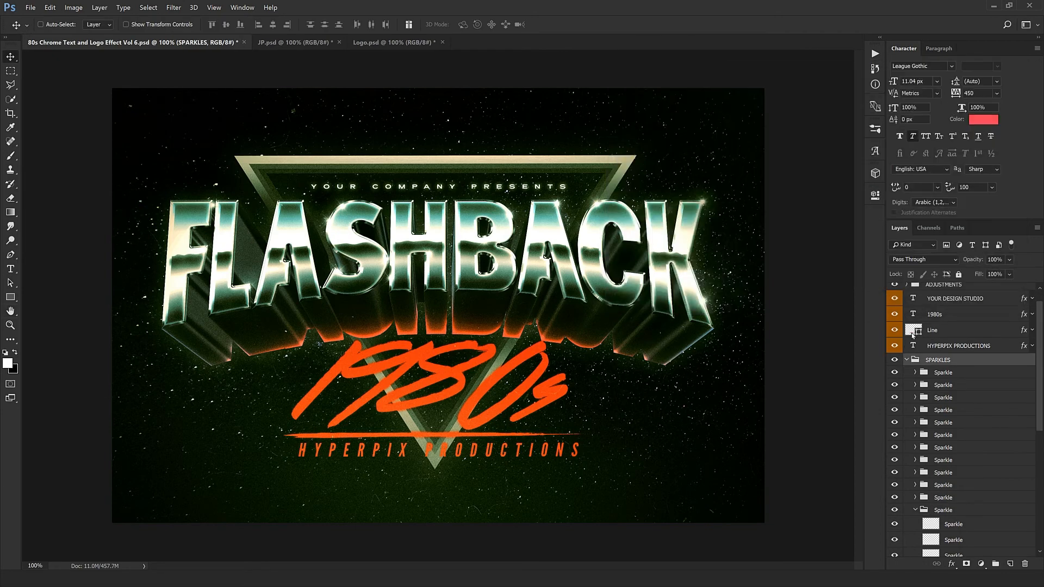
click(908, 360)
click(939, 396)
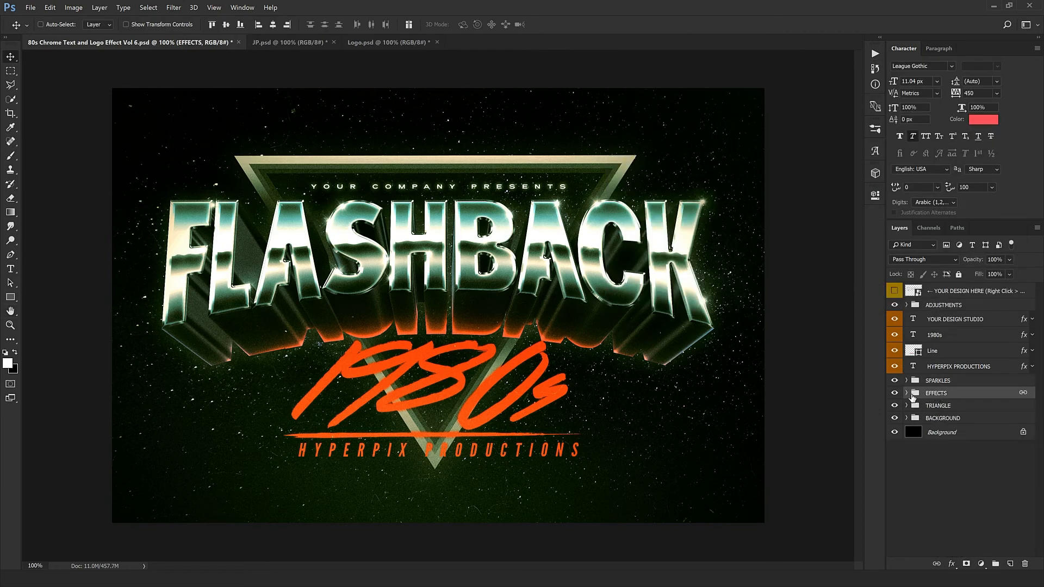
Step: Examine the contents of the GROUP and STYLE folders inside EFFECTS, and collapse the folders again
click(906, 394)
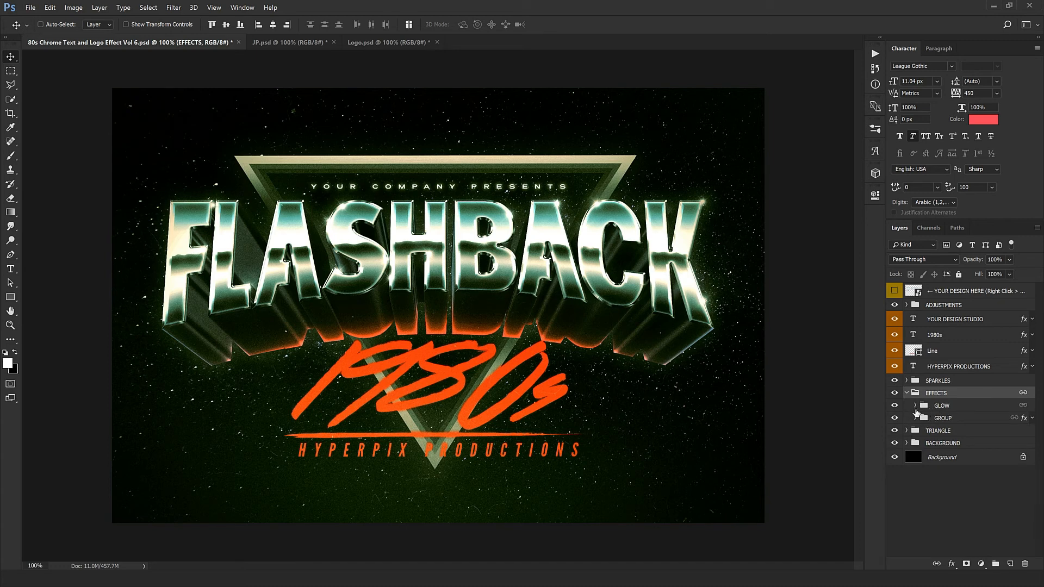
click(916, 417)
click(922, 430)
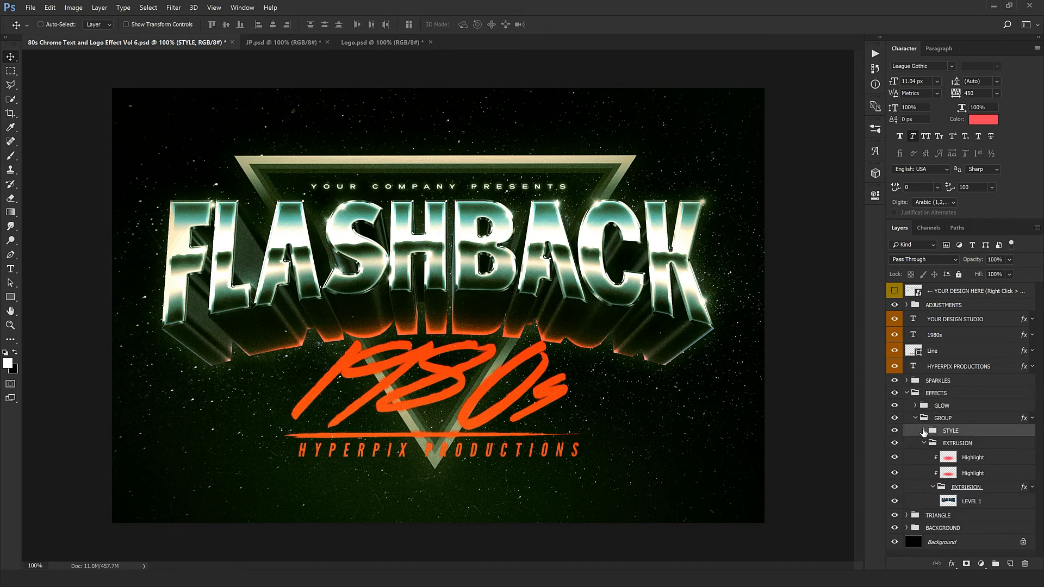
click(924, 430)
scroll(924, 430, down, 5)
scroll(926, 428, up, 4)
click(925, 415)
click(911, 396)
click(907, 392)
Step: Expand the TRIANGLE folder and select its Shadow layer
click(909, 406)
click(907, 406)
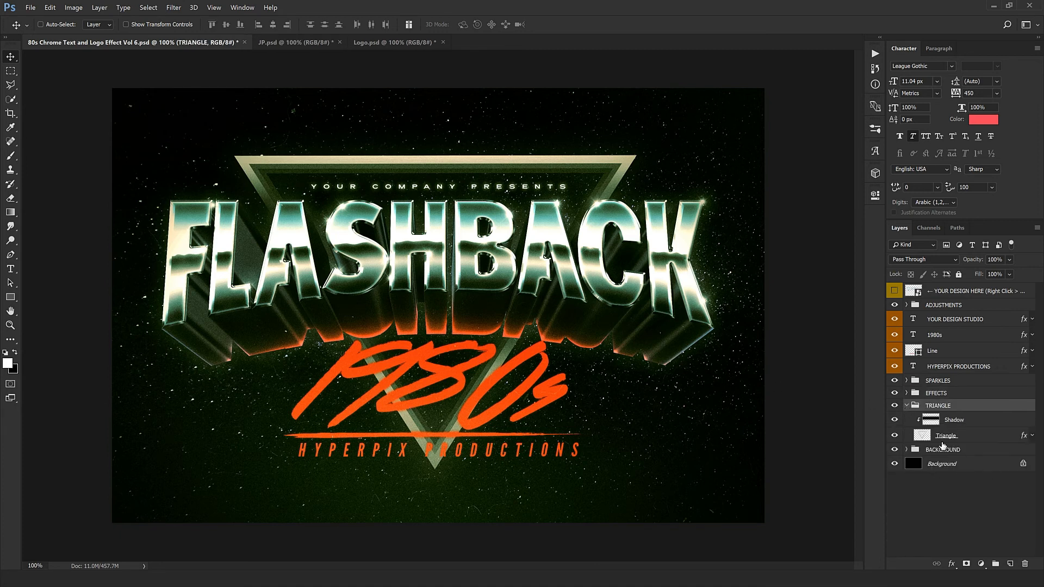
click(961, 437)
click(948, 427)
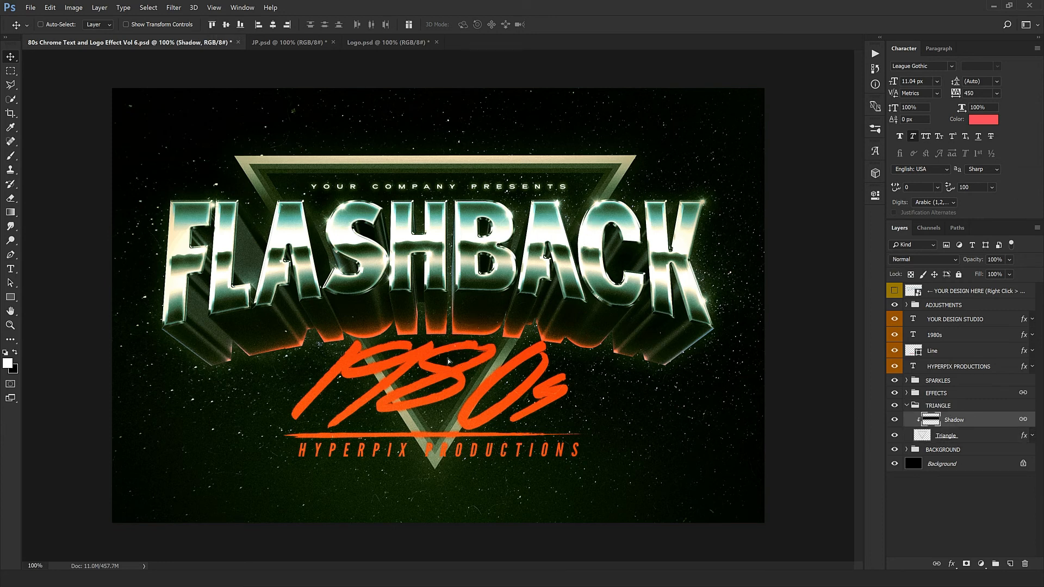
Step: Try nudging the triangle's Shadow layer downward while it is still linked to the EFFECTS folder
key(Down)
key(Down)
key(Down)
key(Down)
key(Down)
key(Down)
key(Down)
key(Down)
key(Down)
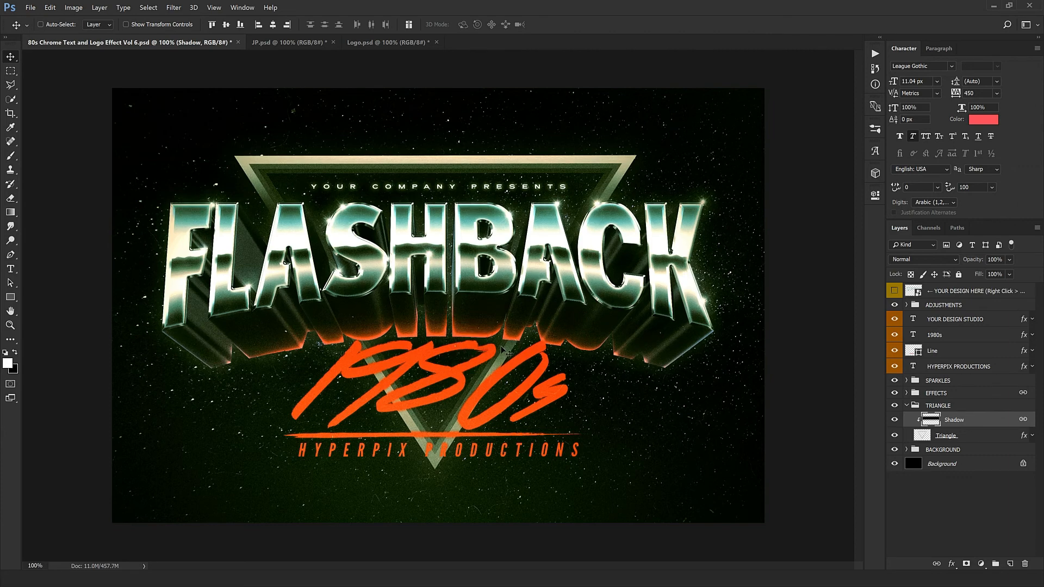
key(ctrl+z)
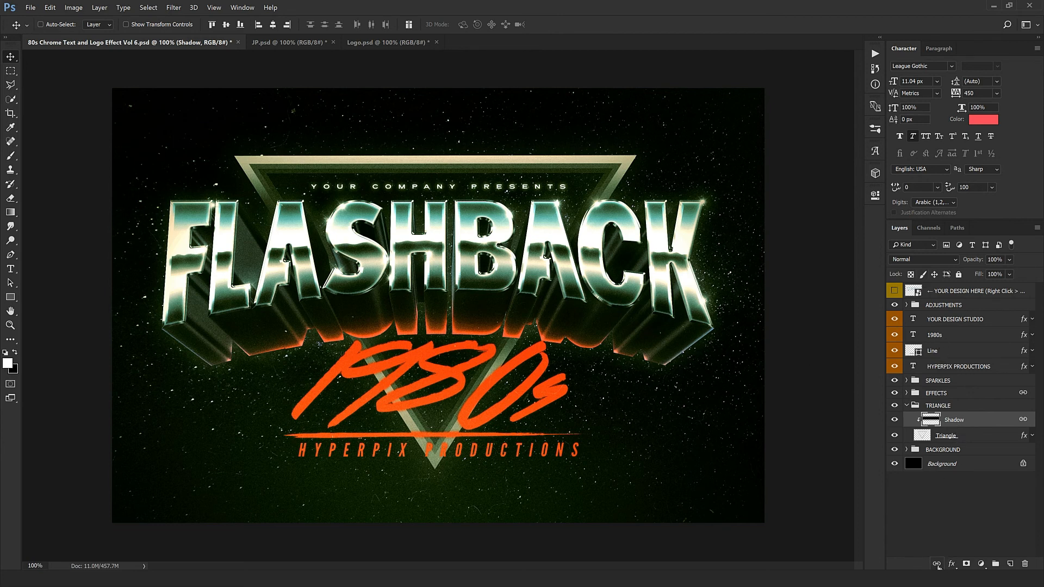
Step: Unlink the Shadow layer from the EFFECTS folder, reposition it over the triangle and collapse the TRIANGLE folder
click(936, 565)
drag(472, 363, 483, 334)
click(907, 407)
Step: Preview the artwork without the starfield by hiding and showing the layer in the BACKGROUND folder, and collapse the folder
click(908, 419)
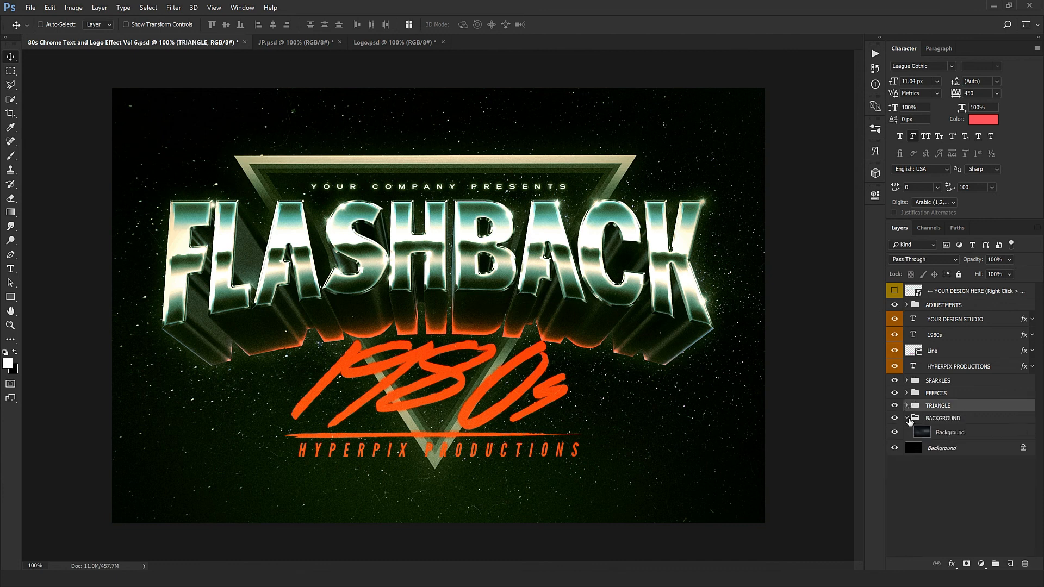
click(969, 438)
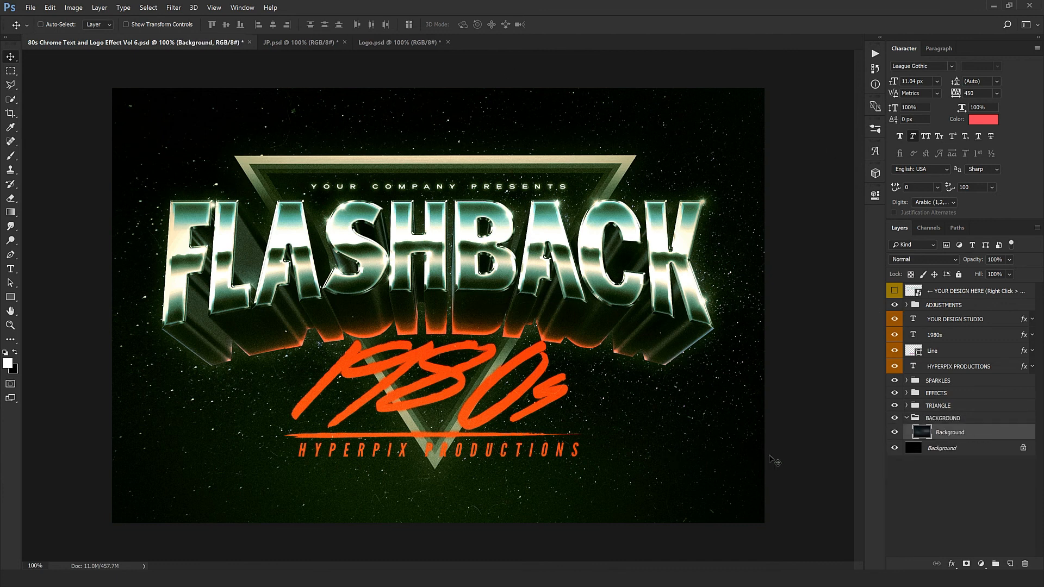
click(895, 432)
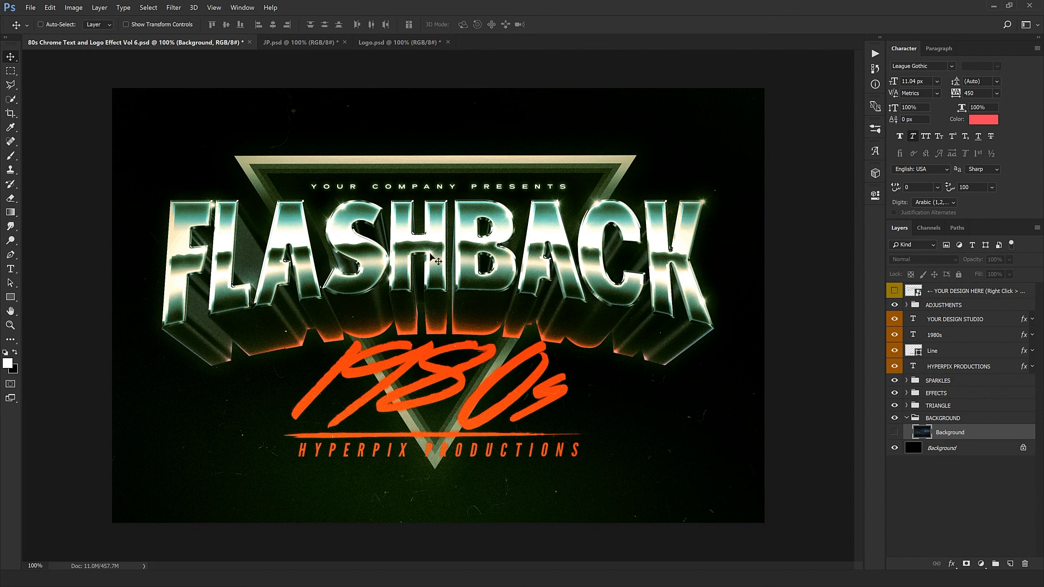
click(895, 433)
click(908, 420)
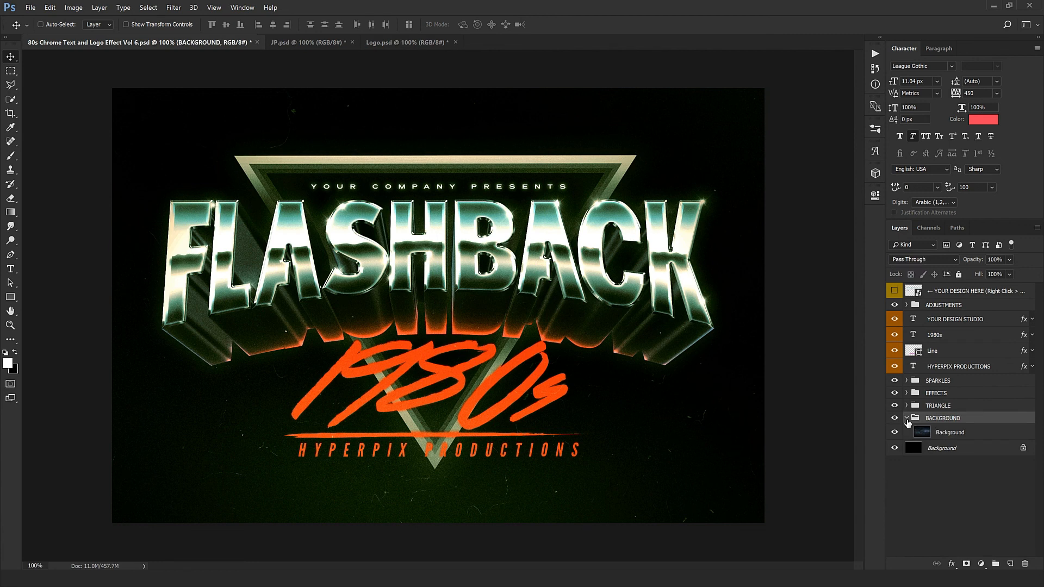
click(907, 420)
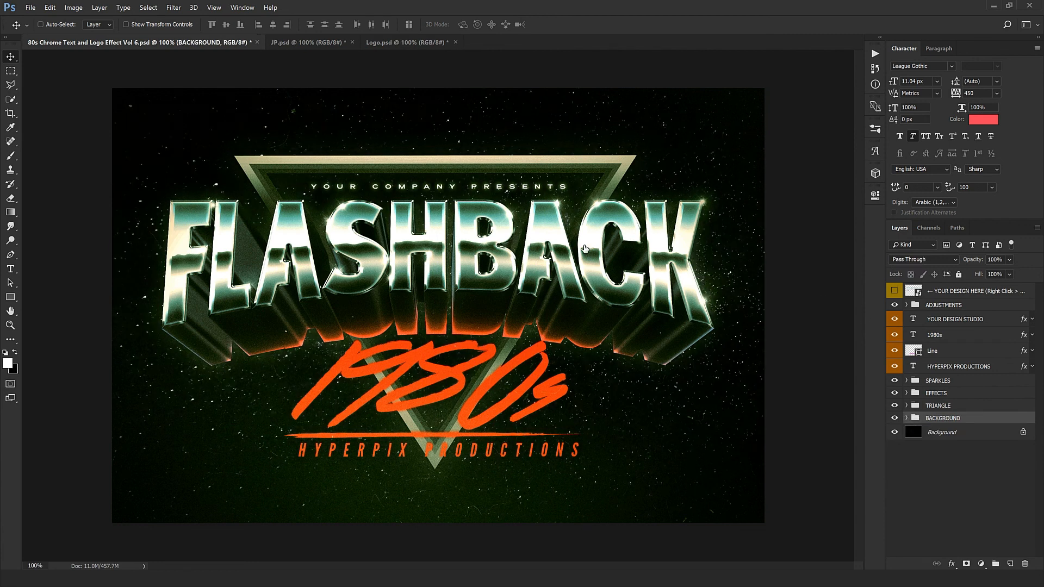